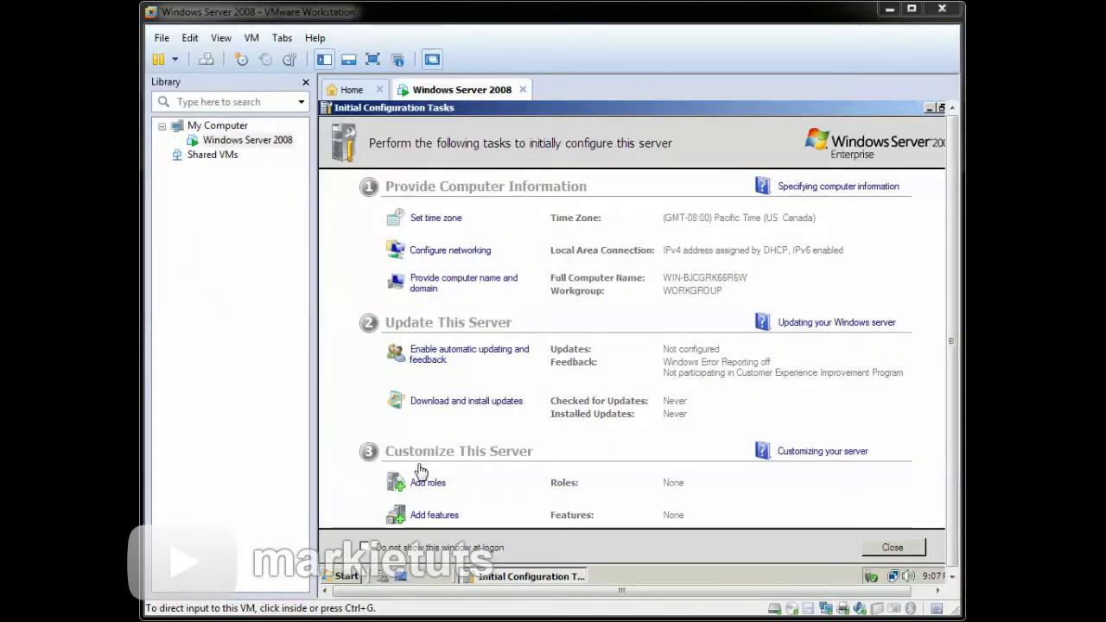
# - Hide the VMware Library pane and close Initial Configuration Tasks to show the server desktop
pyautogui.click(305, 83)
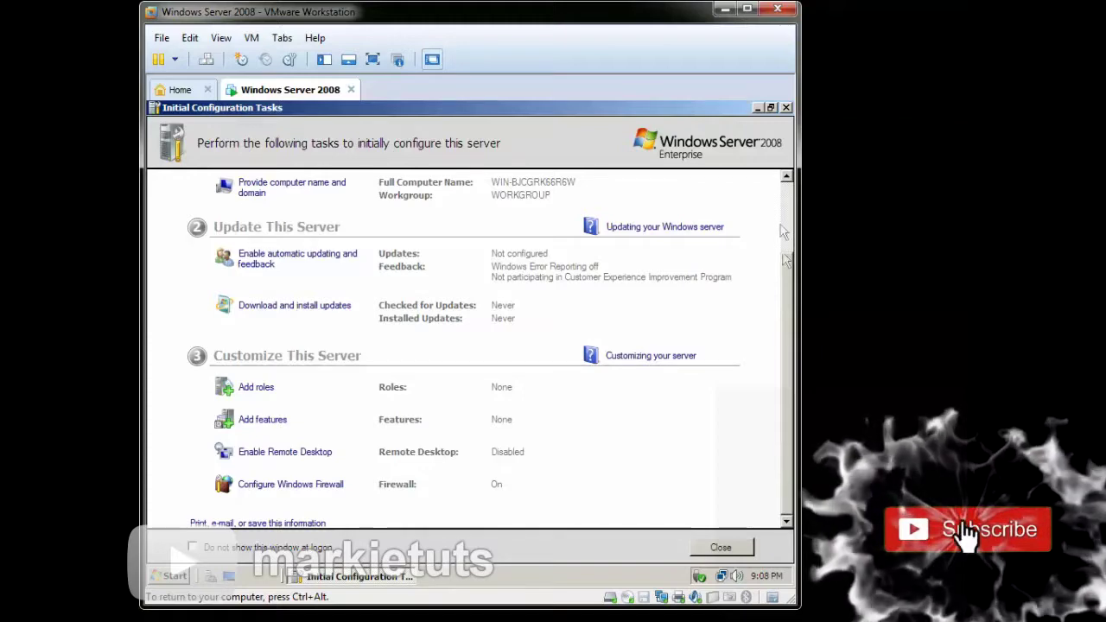
pyautogui.moveTo(787, 495); pyautogui.dragTo(786, 204)
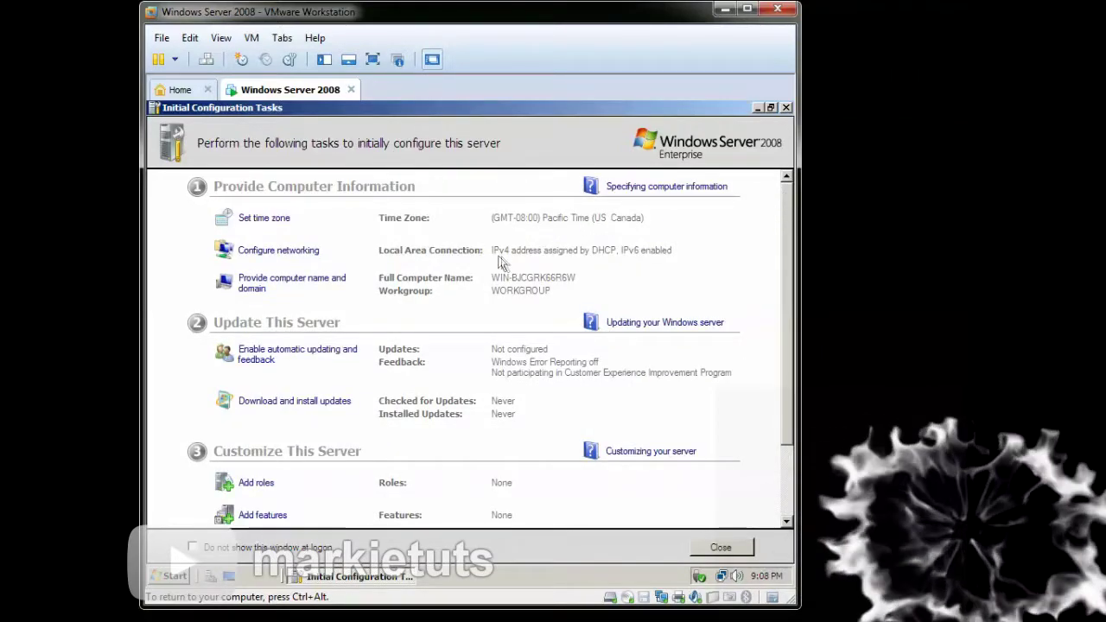
pyautogui.click(785, 108)
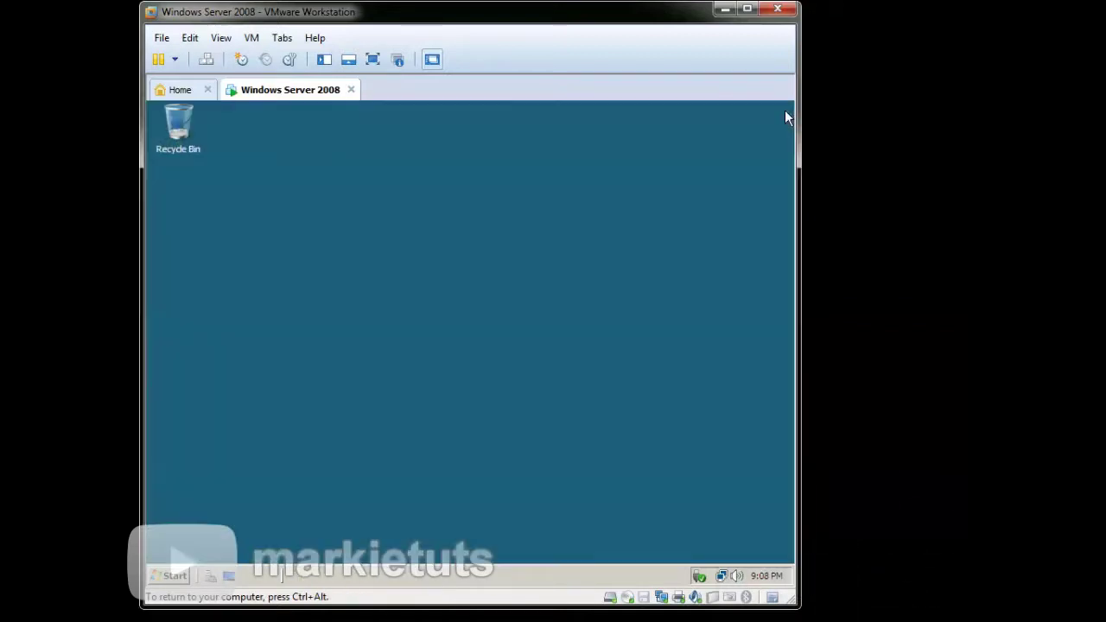
# - In Local Area Connection's IPv4 properties, select 'Use the following IP address'
pyautogui.rightClick(726, 577)
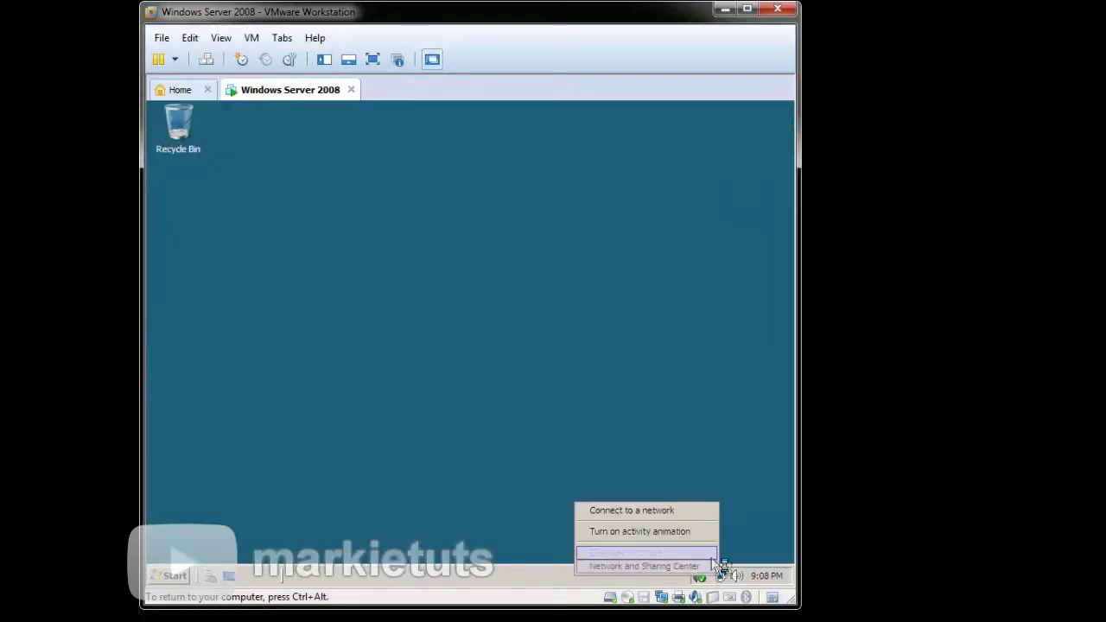
pyautogui.click(680, 567)
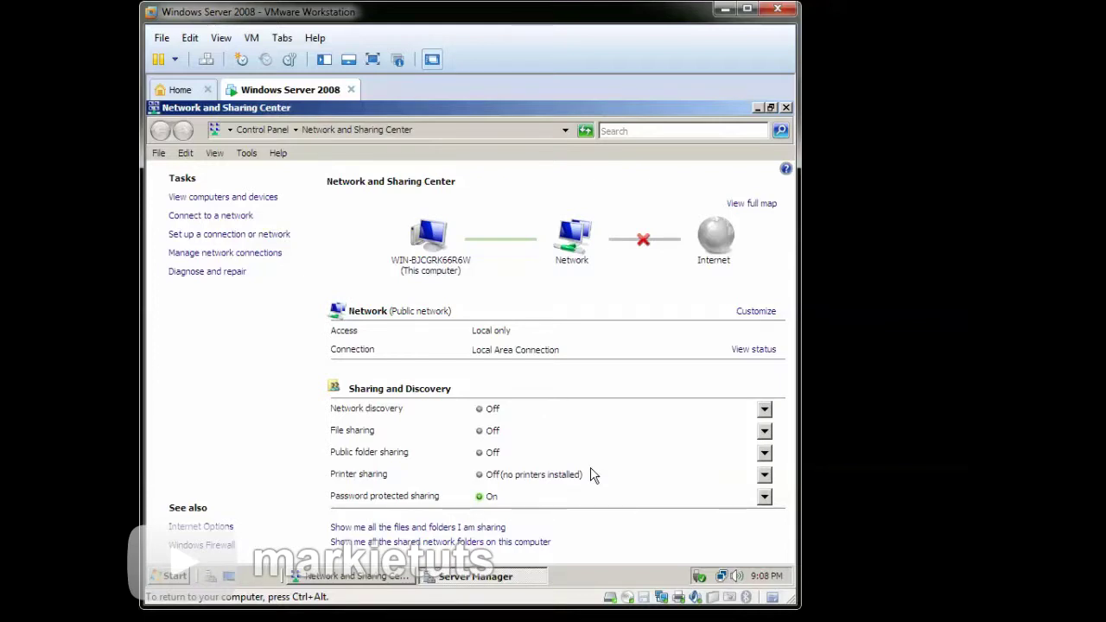
pyautogui.click(235, 252)
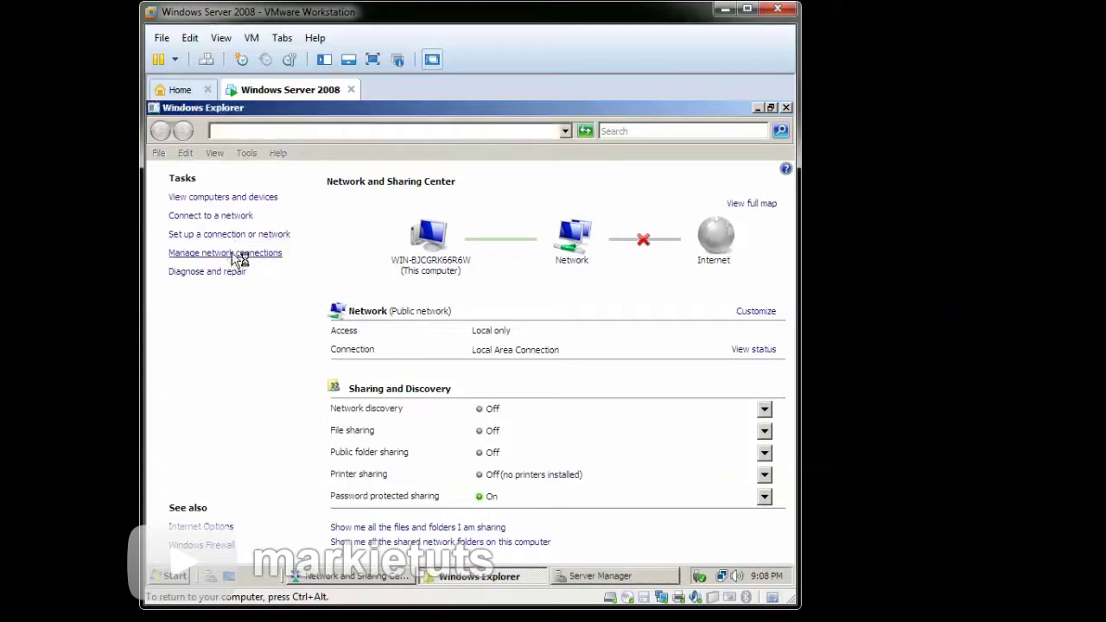
pyautogui.rightClick(219, 242)
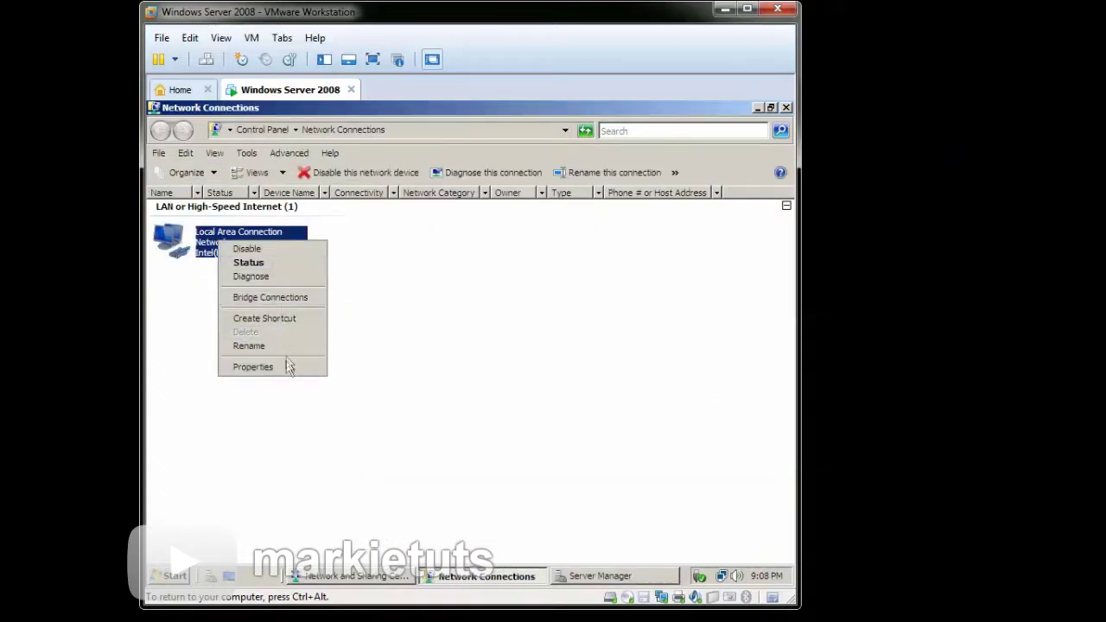
pyautogui.click(285, 367)
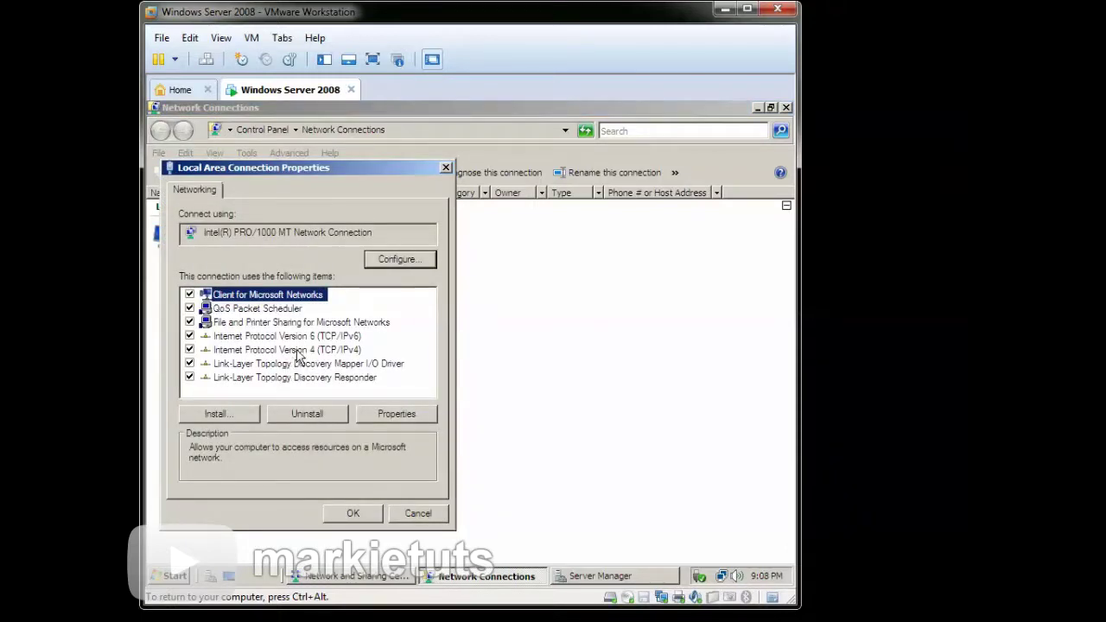
pyautogui.click(302, 349)
pyautogui.click(382, 415)
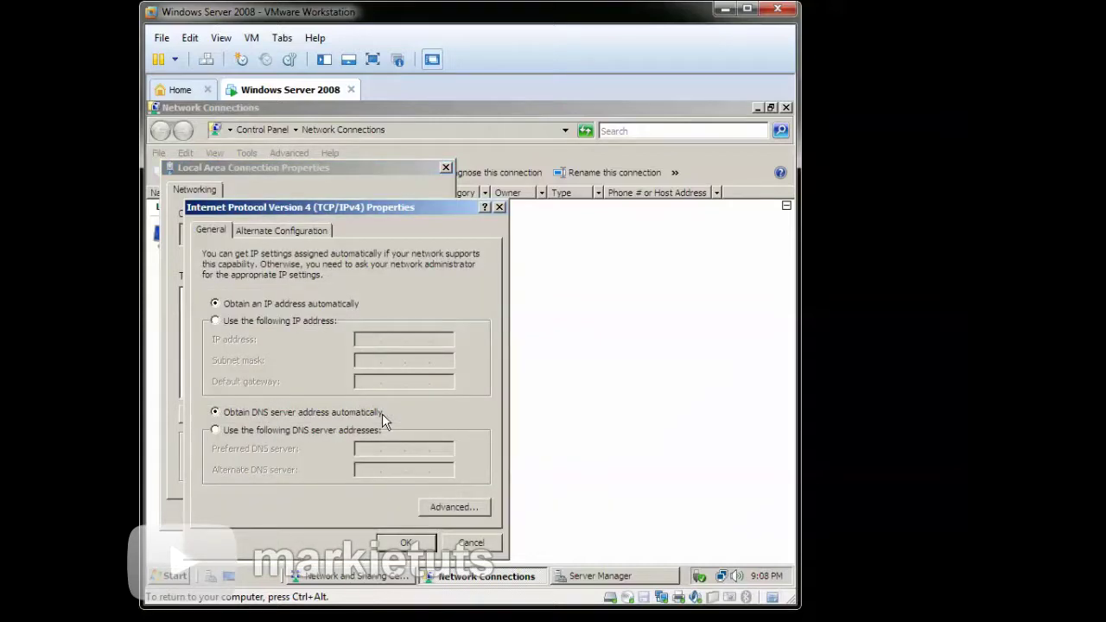
pyautogui.click(303, 323)
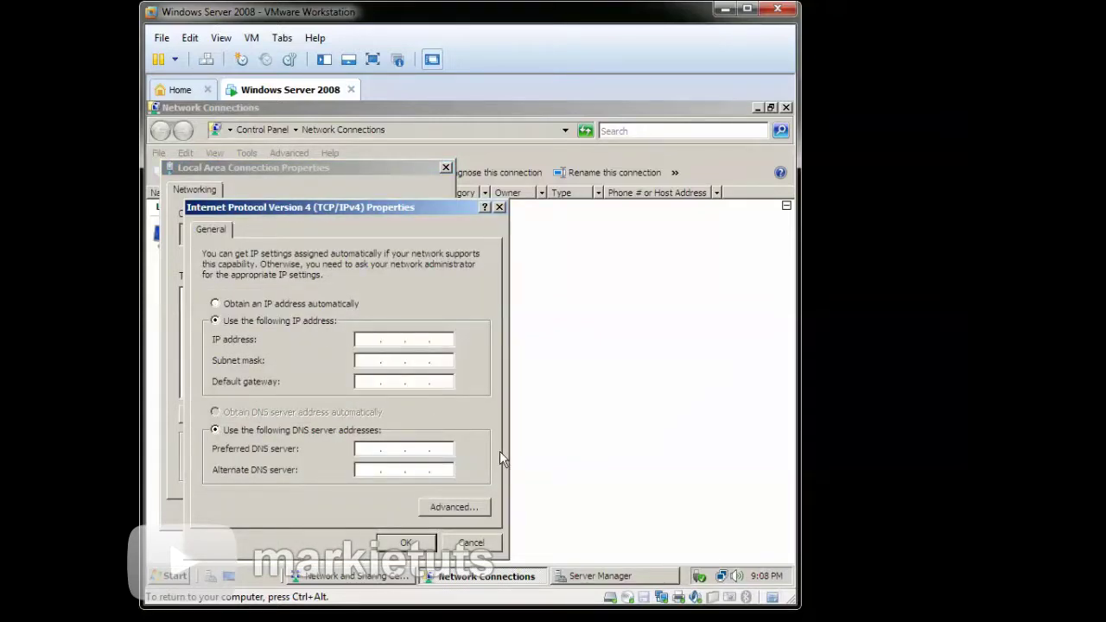
# - Enter IP 192.168.1.10, mask 255.255.255.0, gateway 192.168.1.1, DNS 127.0.0.1, and confirm
pyautogui.press('Tab')
pyautogui.write('192')
pyautogui.write('168.1.10')
pyautogui.press('Tab')
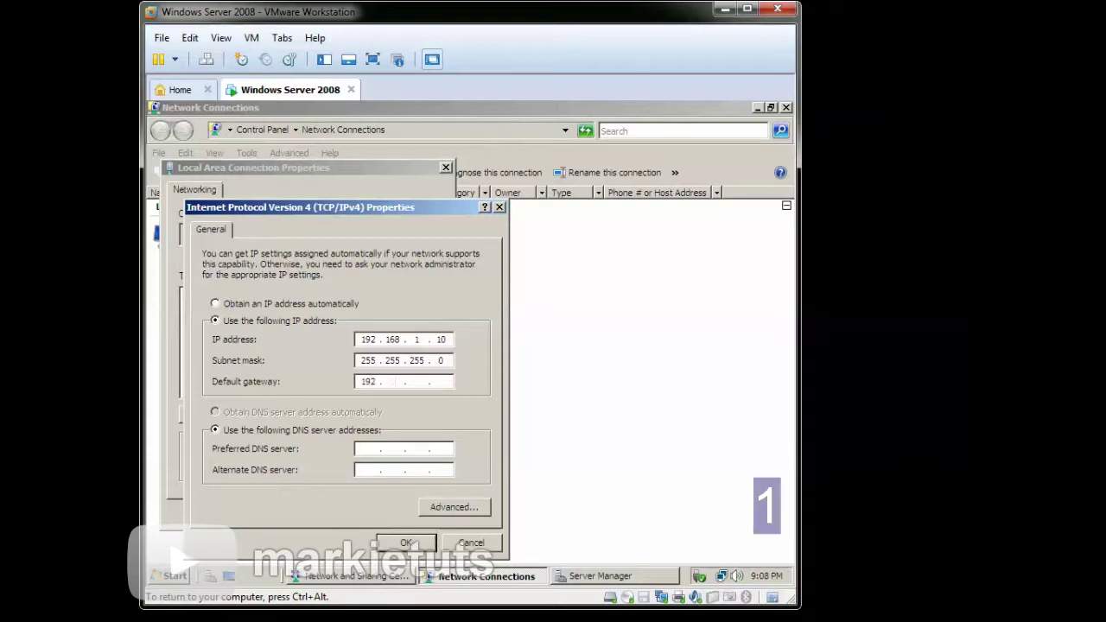
pyautogui.write('168.1.1')
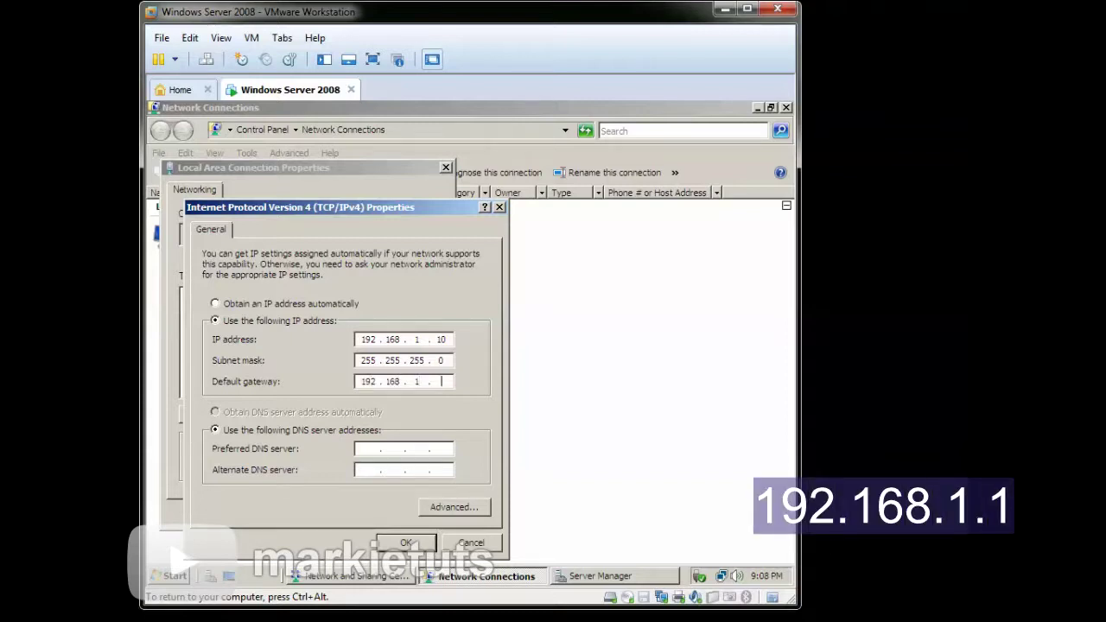
pyautogui.press('Tab')
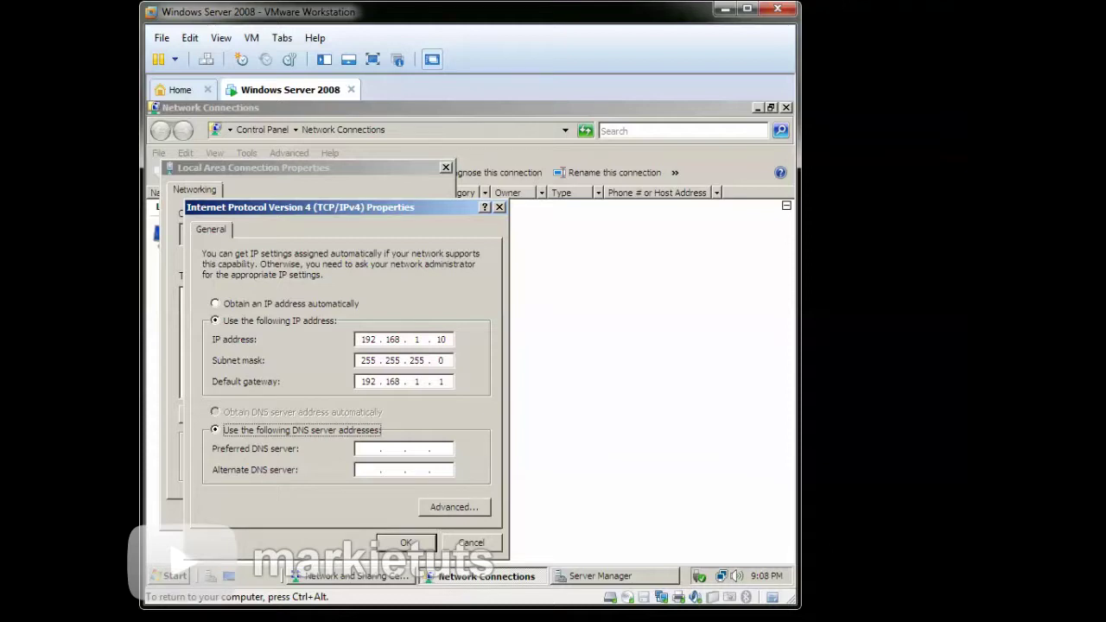
pyautogui.press('Tab')
pyautogui.write('12')
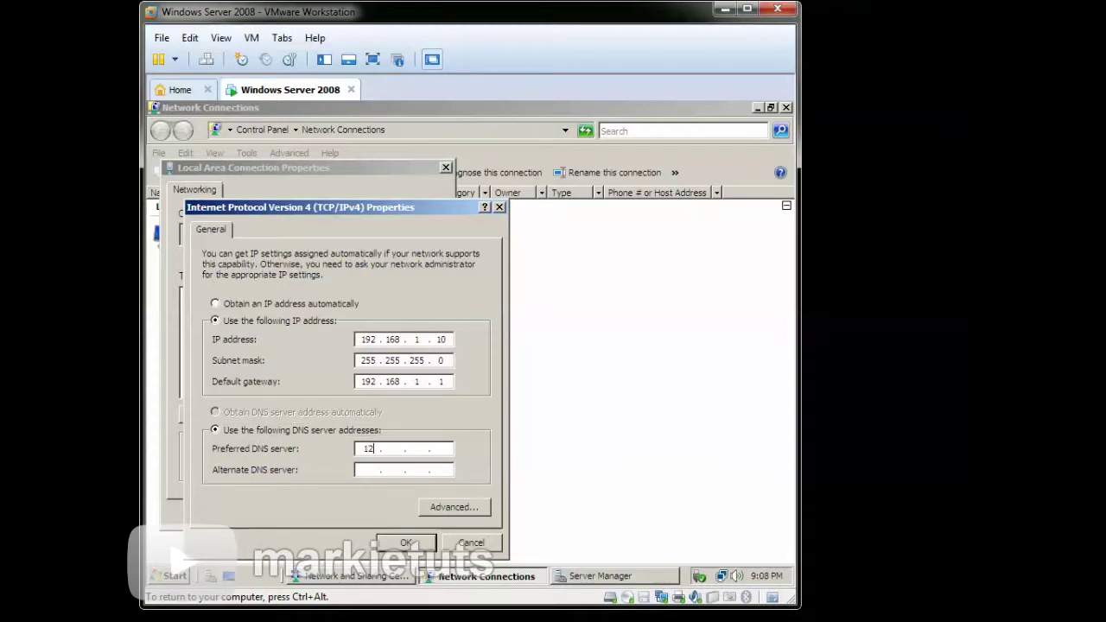
pyautogui.write('7 . 0 . 1')
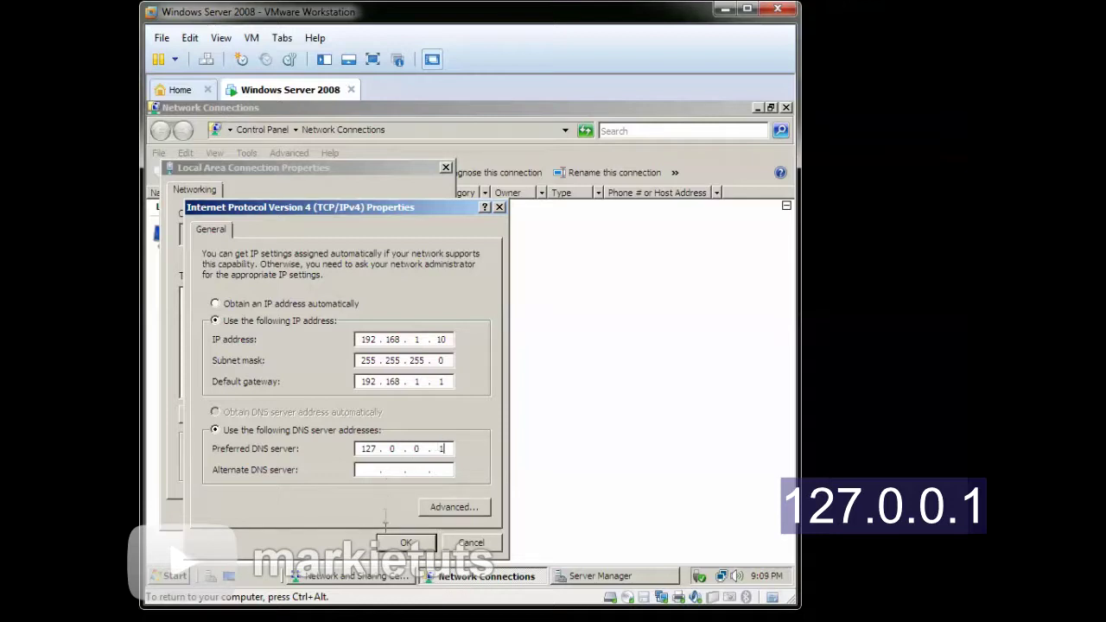
pyautogui.click(390, 546)
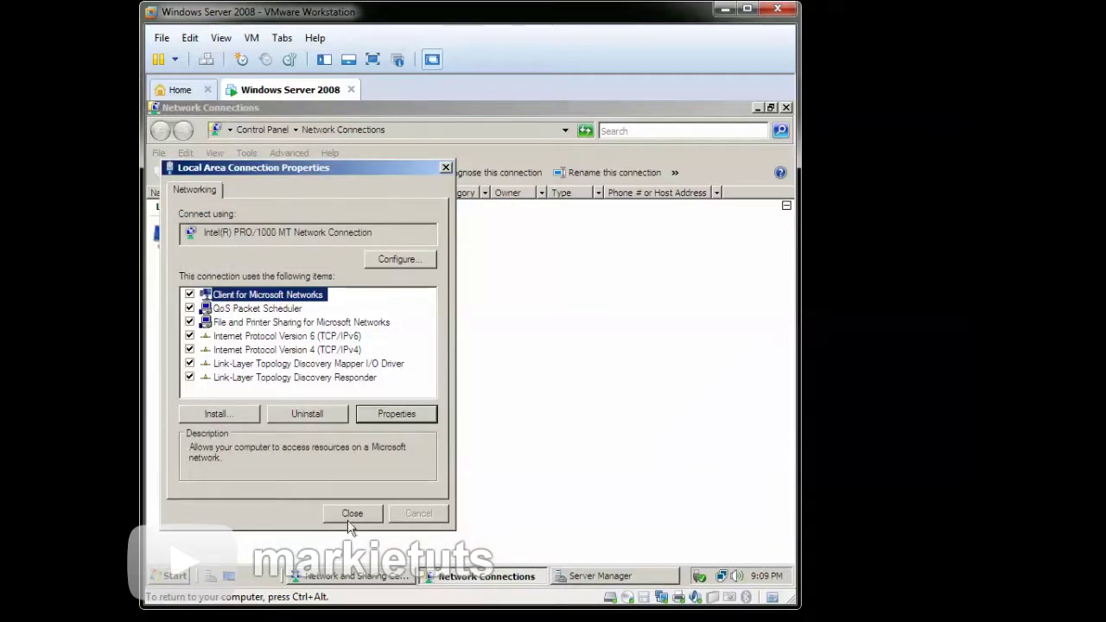
pyautogui.click(348, 515)
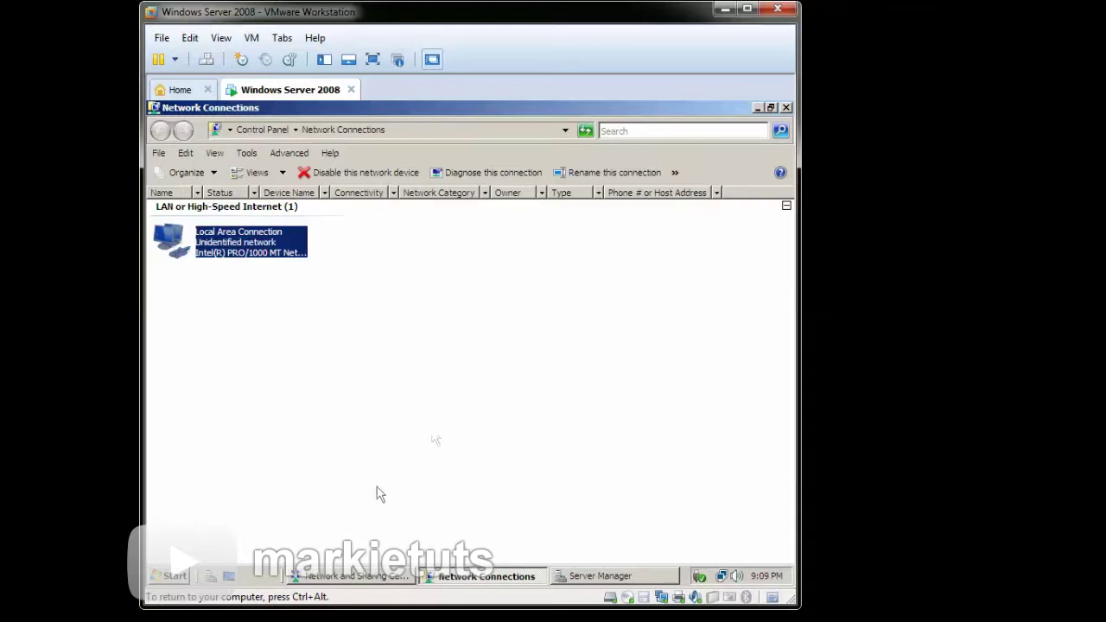
# - Close Network Connections to return to the Network and Sharing Center
pyautogui.click(784, 107)
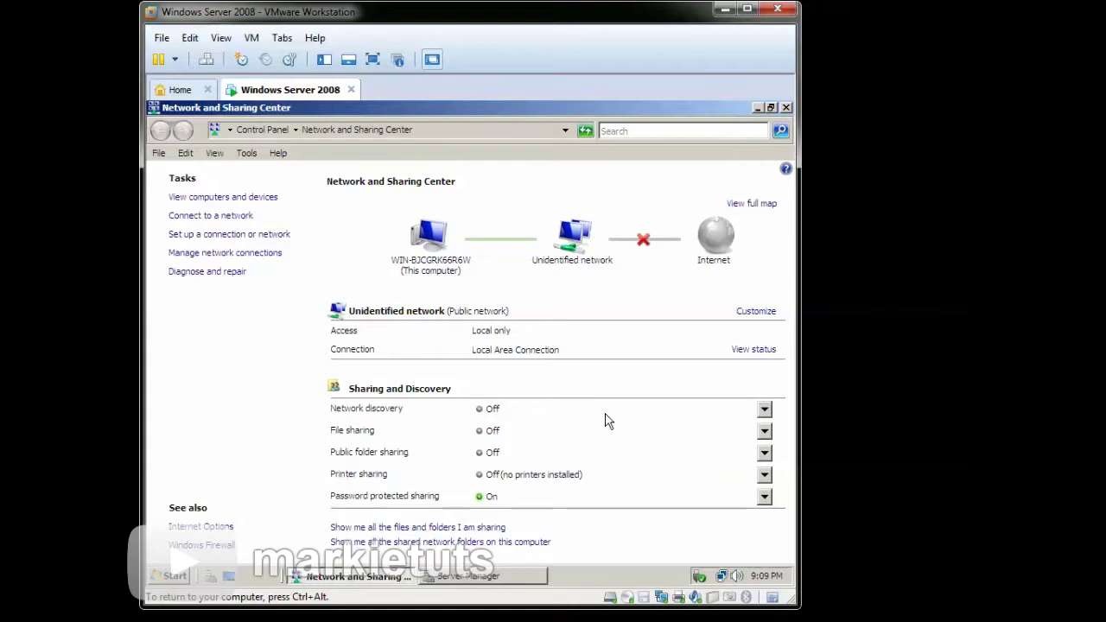
# - Turn on network discovery, including for public networks
pyautogui.click(764, 410)
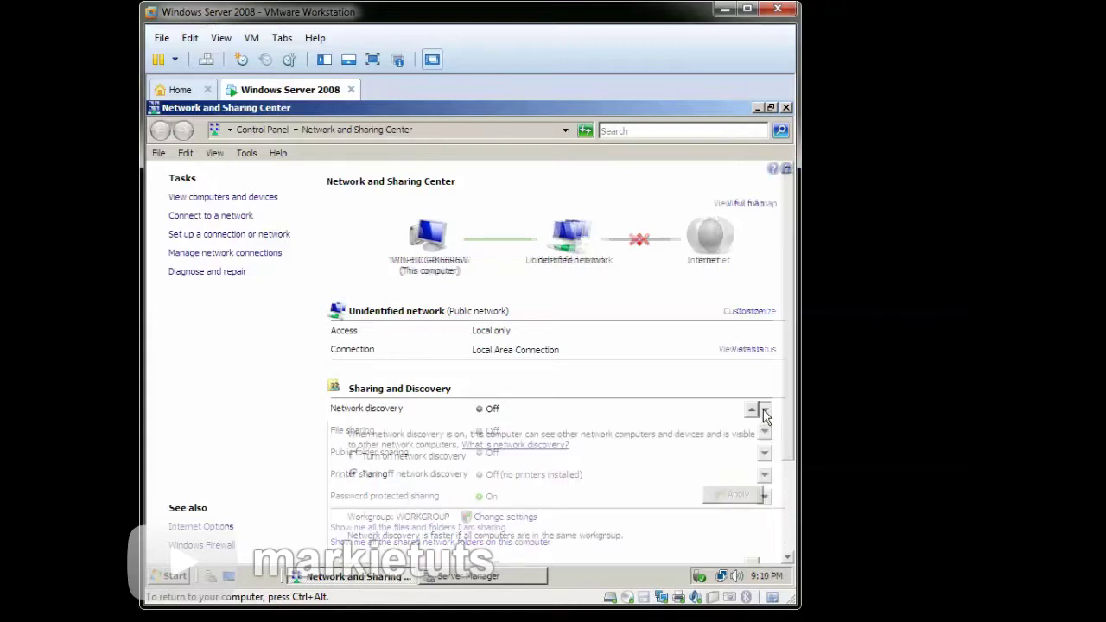
pyautogui.click(353, 456)
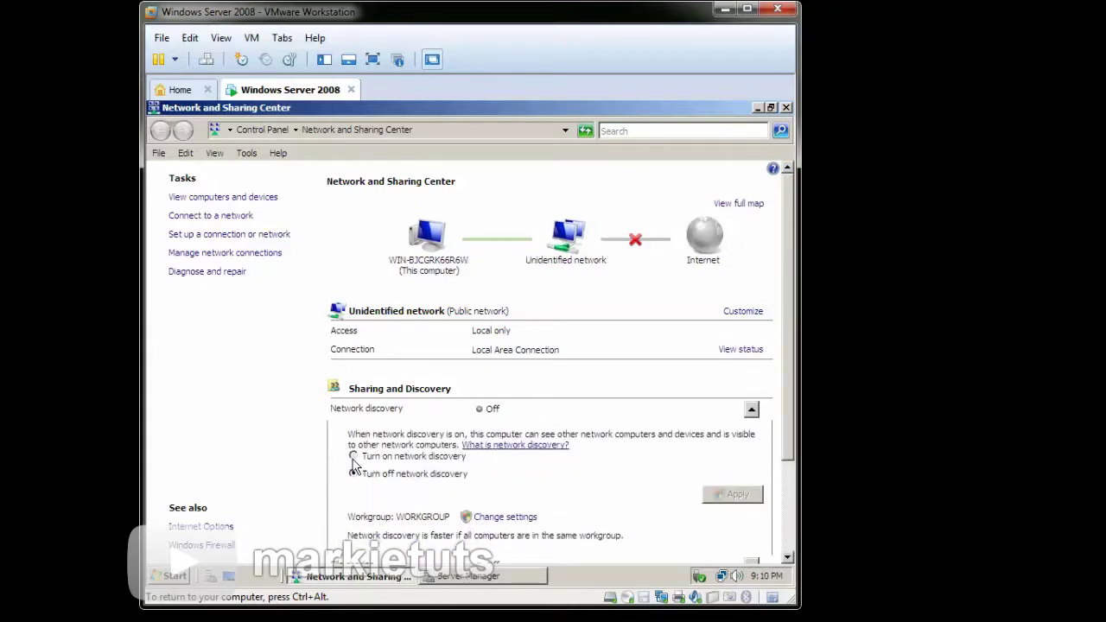
pyautogui.click(733, 494)
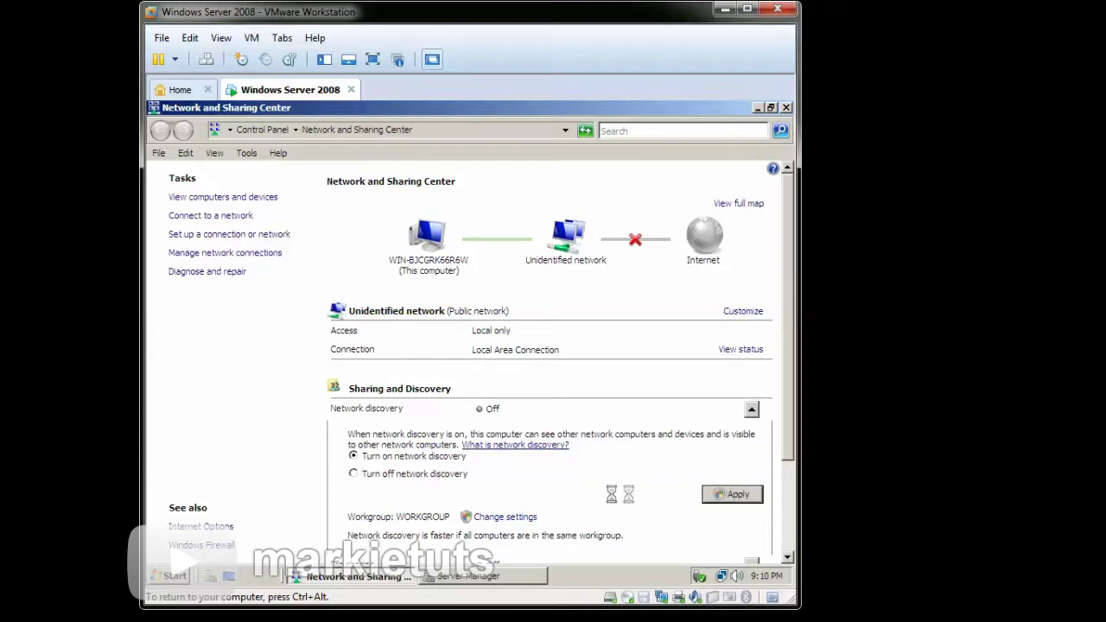
pyautogui.click(422, 353)
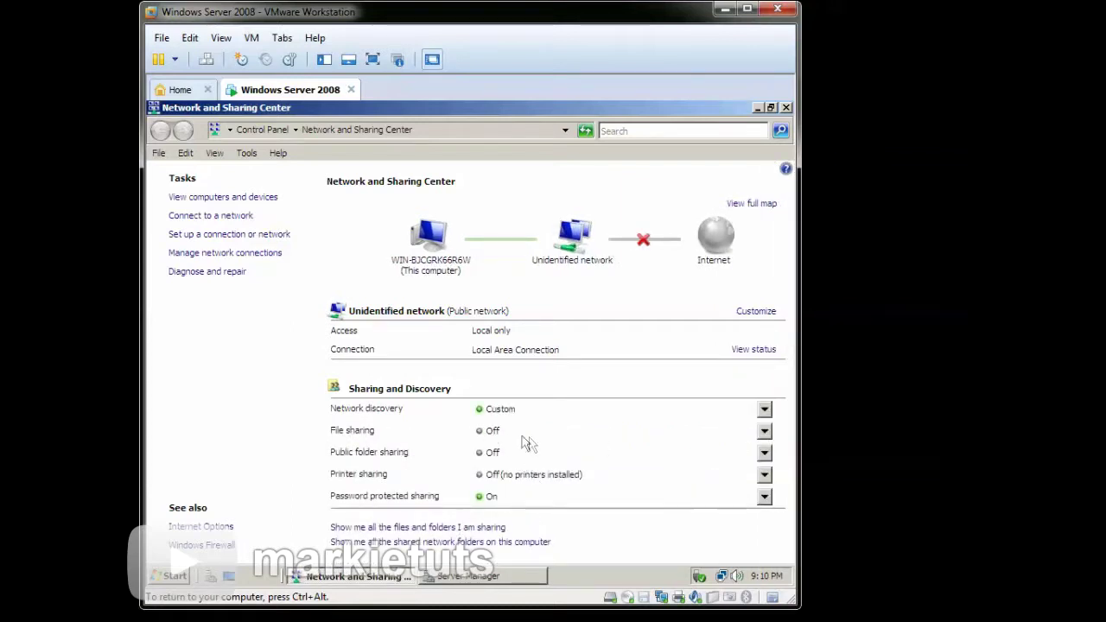
# - Turn on file sharing for all public networks
pyautogui.click(478, 435)
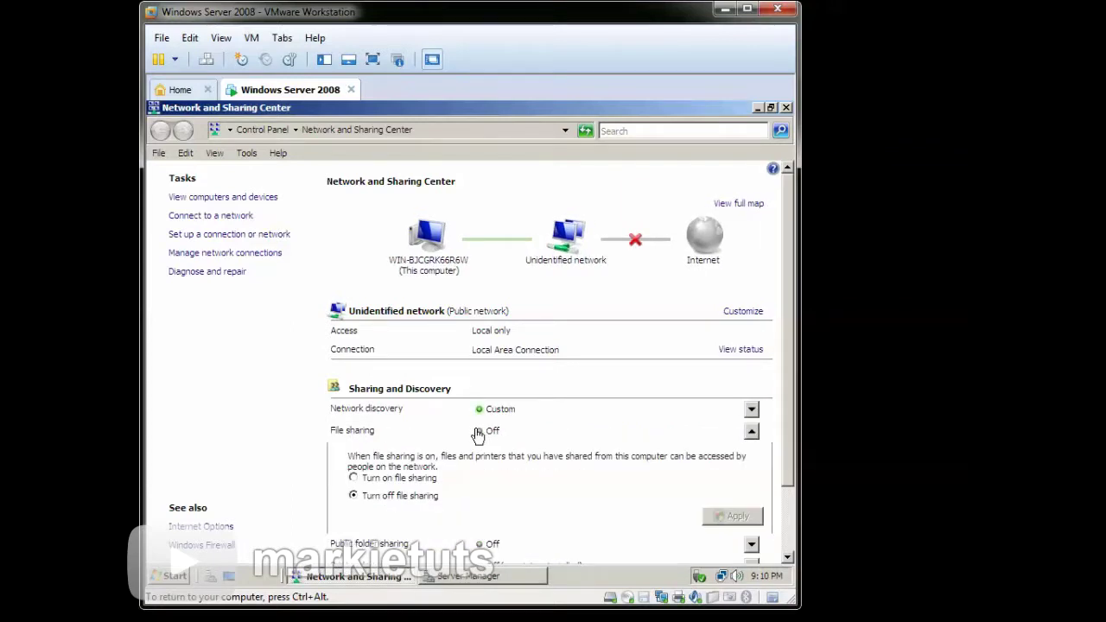
pyautogui.click(394, 481)
pyautogui.click(732, 517)
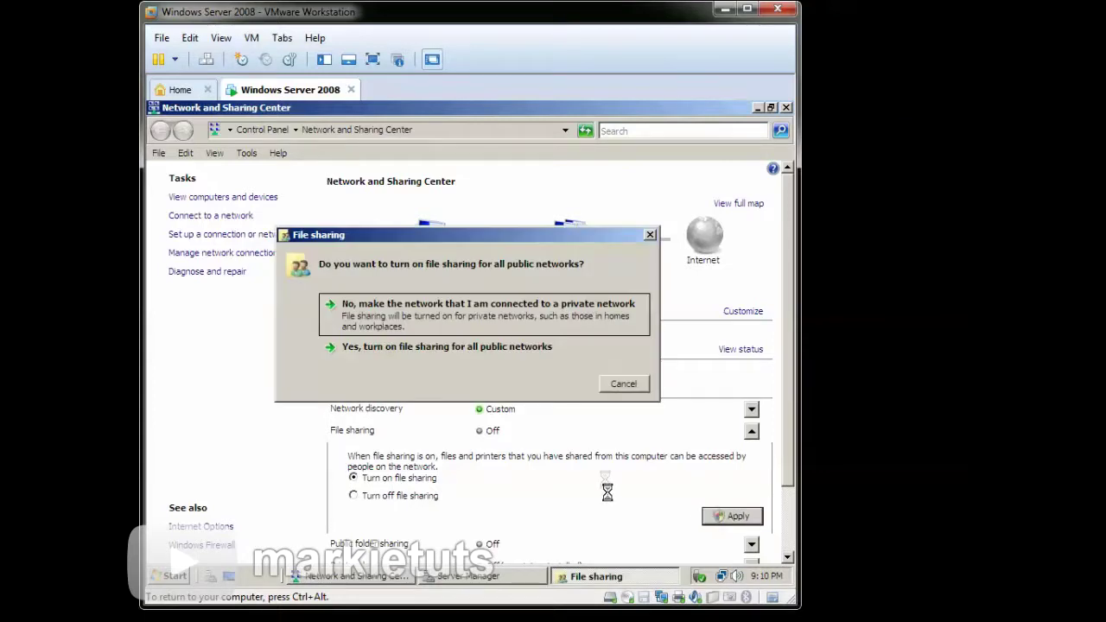
pyautogui.click(524, 354)
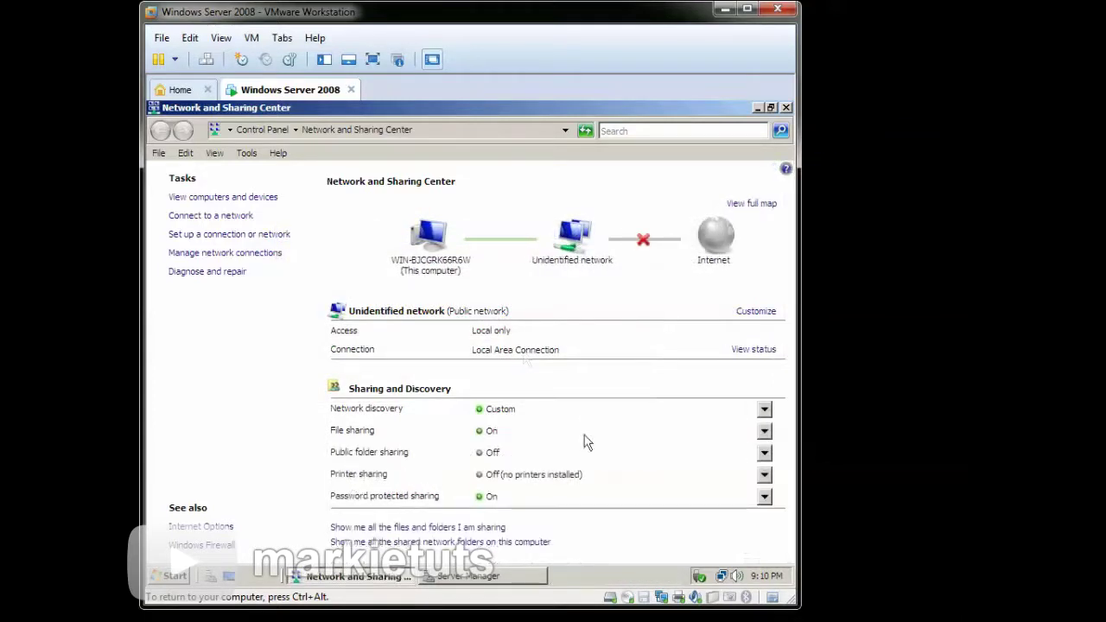
# - Turn on public folder sharing so anyone on the network can open files
pyautogui.click(482, 453)
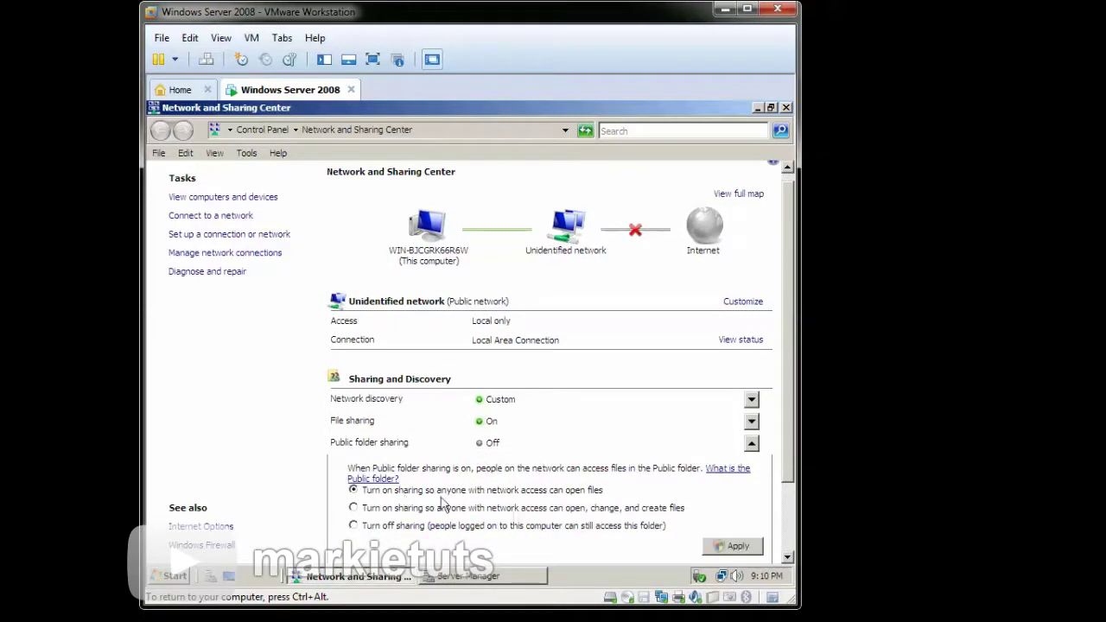
pyautogui.click(724, 546)
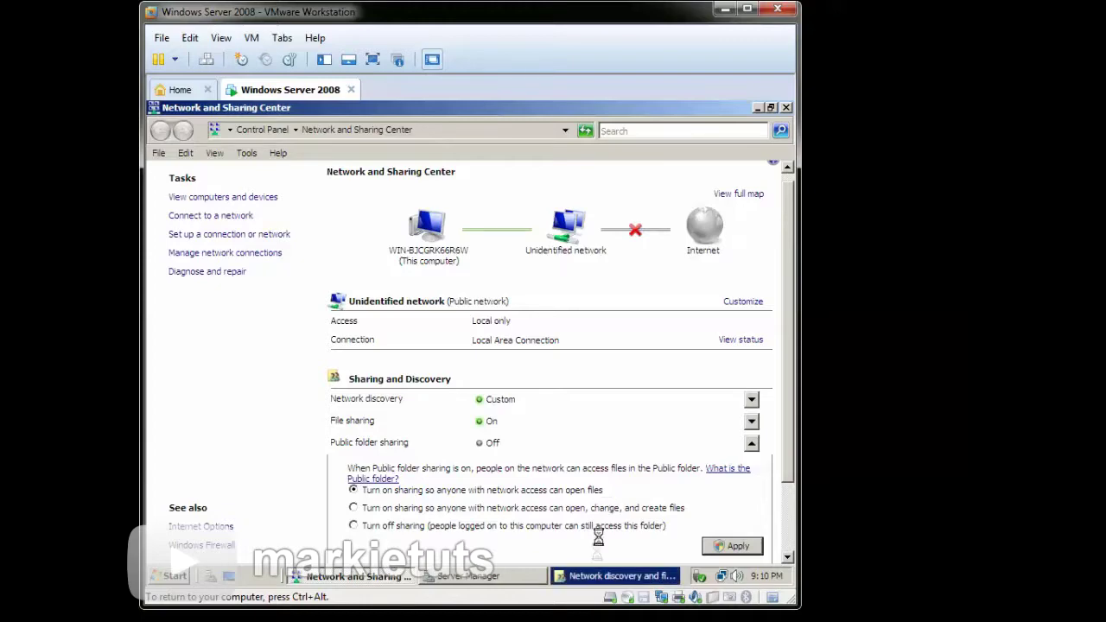
pyautogui.click(467, 353)
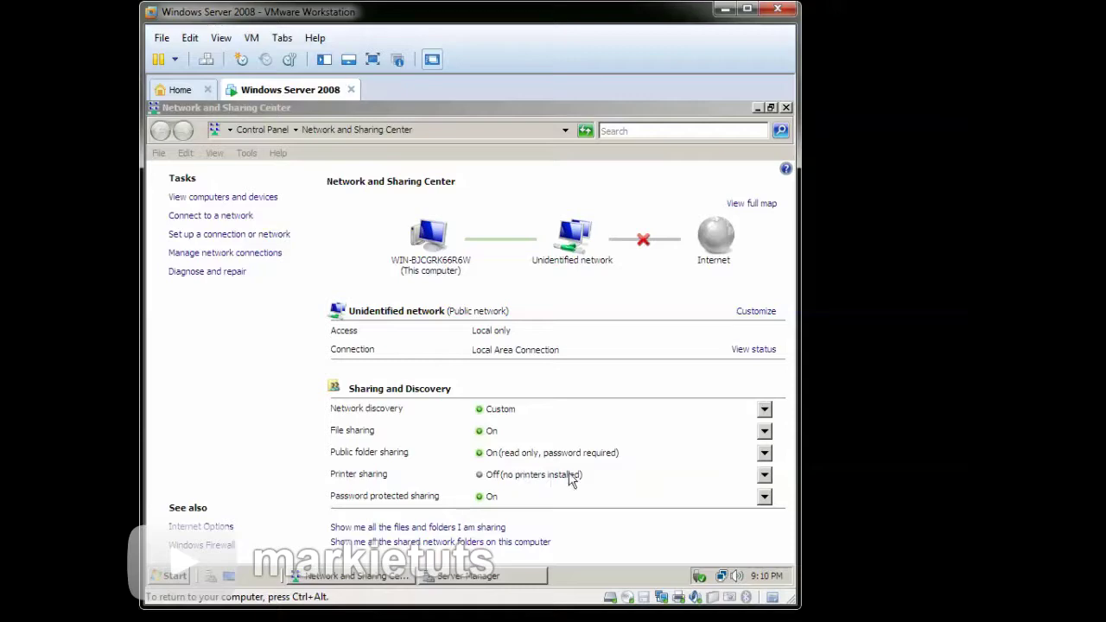
pyautogui.click(489, 482)
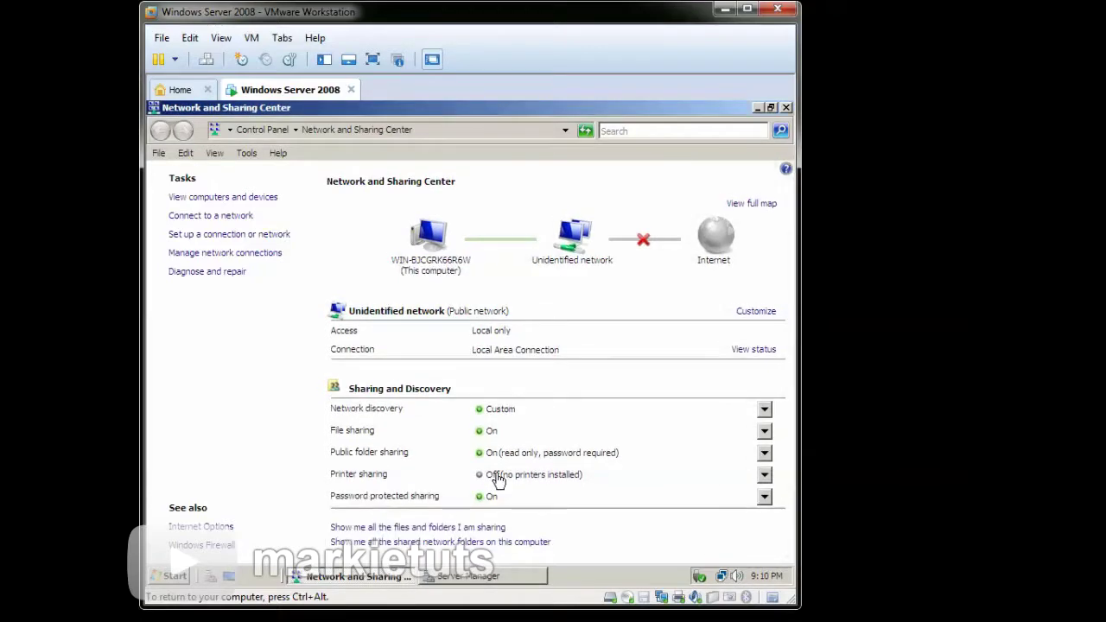
pyautogui.click(498, 481)
# - Close the open windows and show the Computer icon on the desktop
pyautogui.click(786, 108)
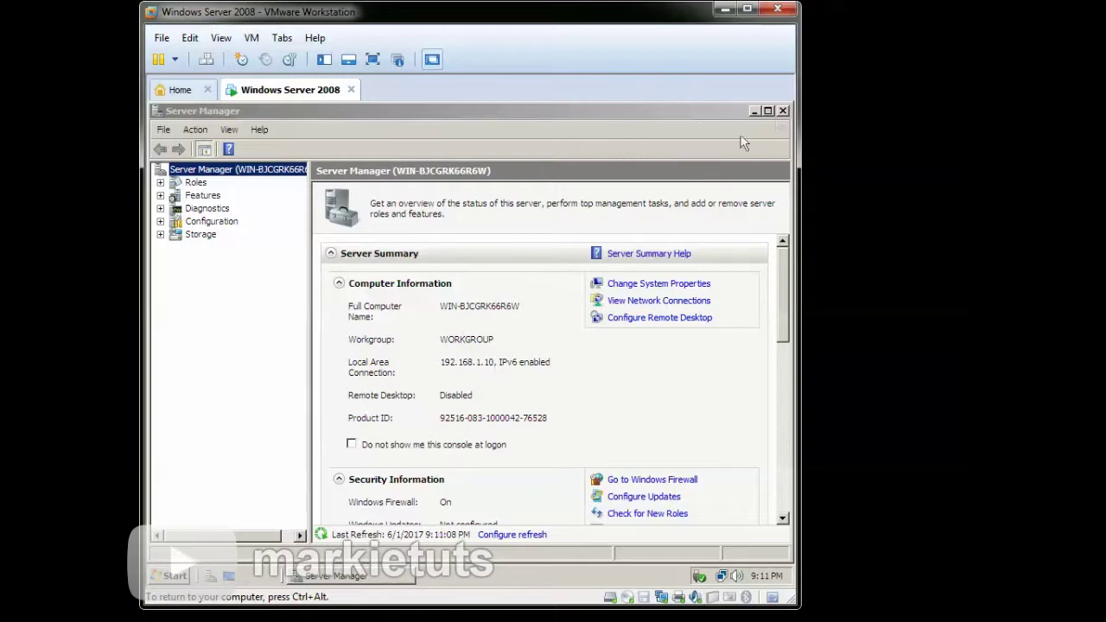
pyautogui.click(784, 111)
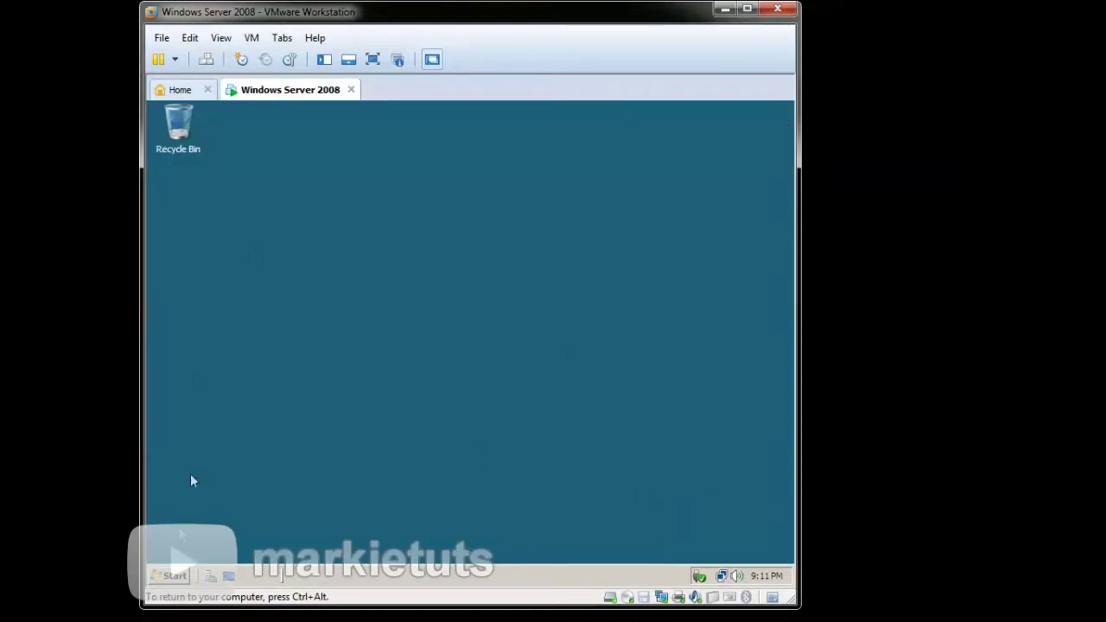
pyautogui.click(174, 573)
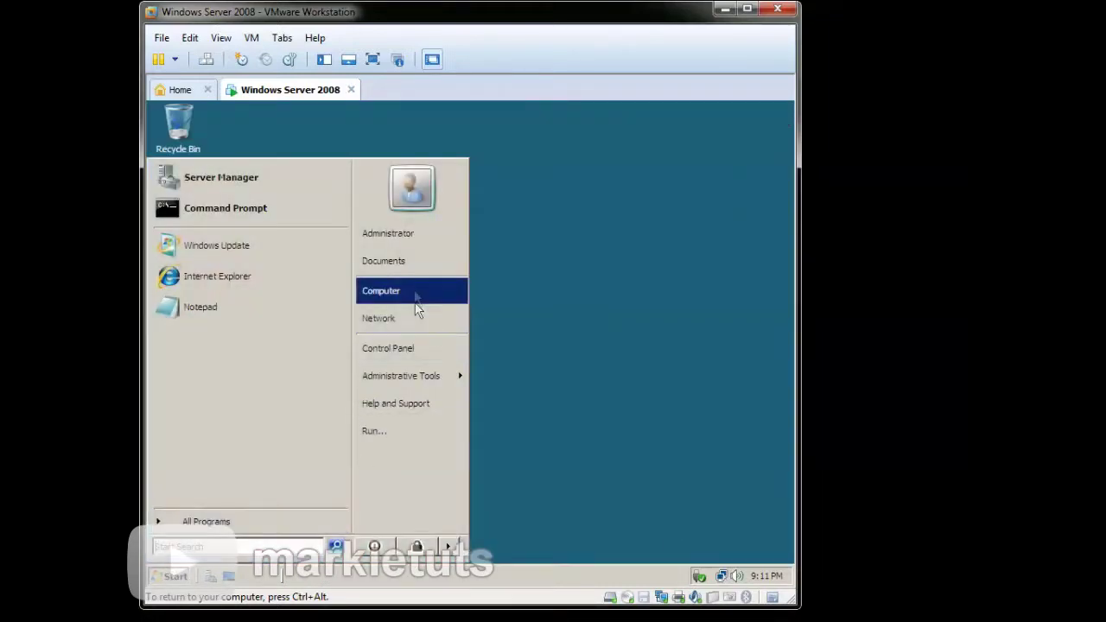
pyautogui.rightClick(415, 296)
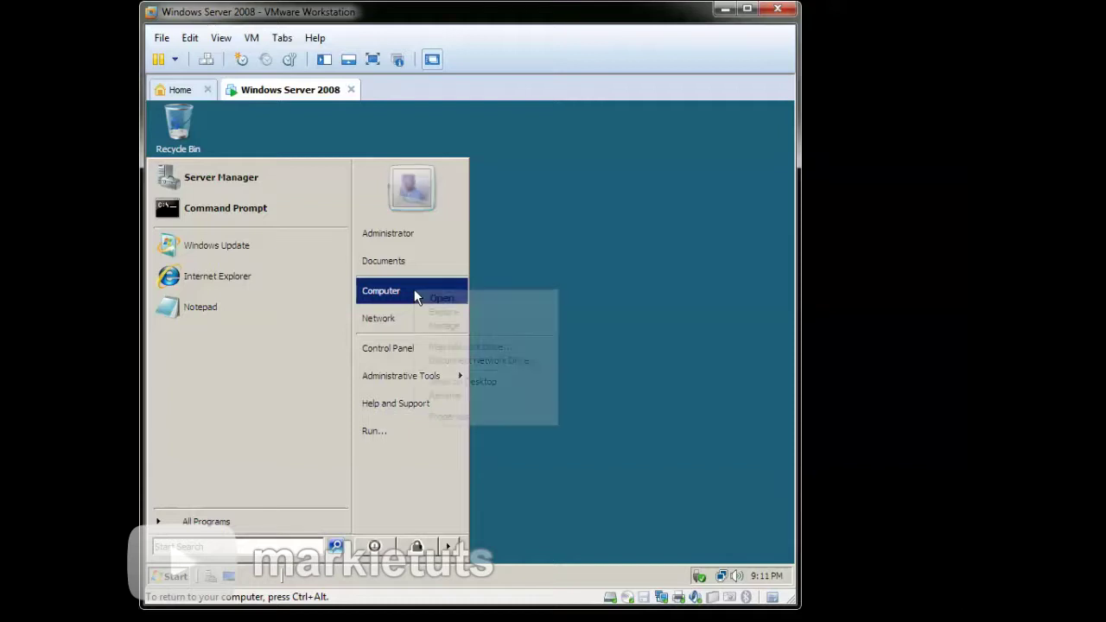
pyautogui.click(509, 383)
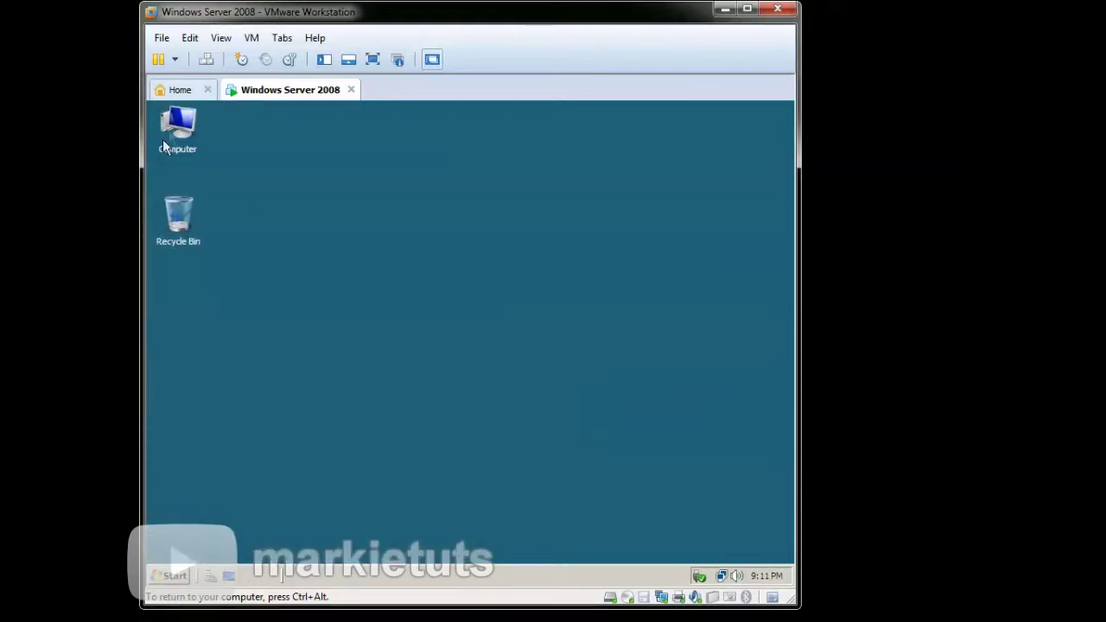
# - Open the System properties from the desktop Computer icon
pyautogui.rightClick(175, 126)
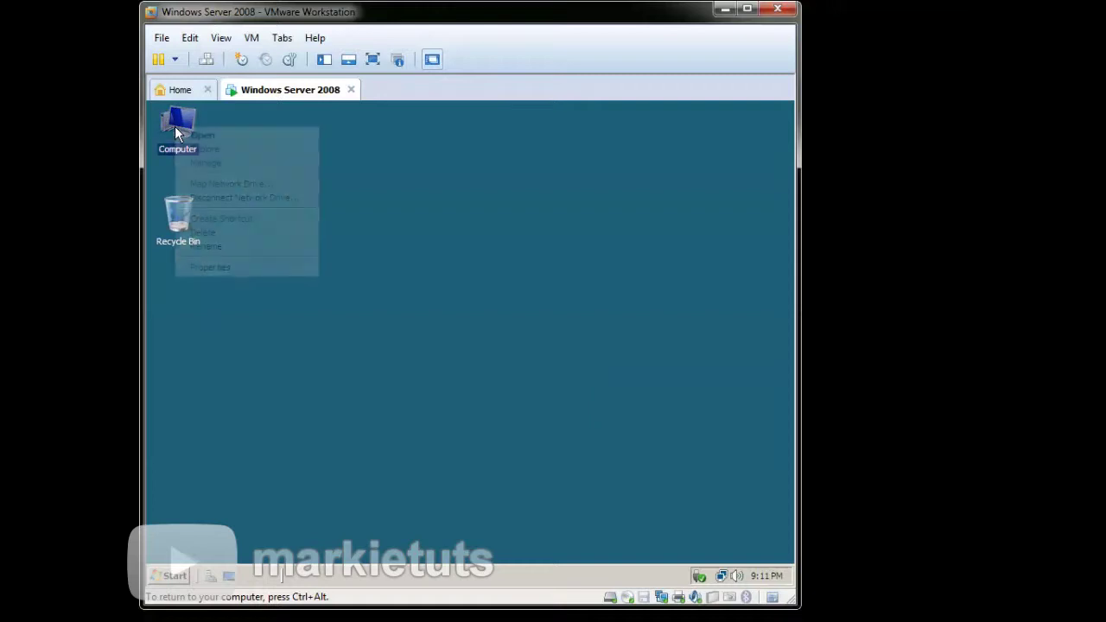
pyautogui.click(259, 165)
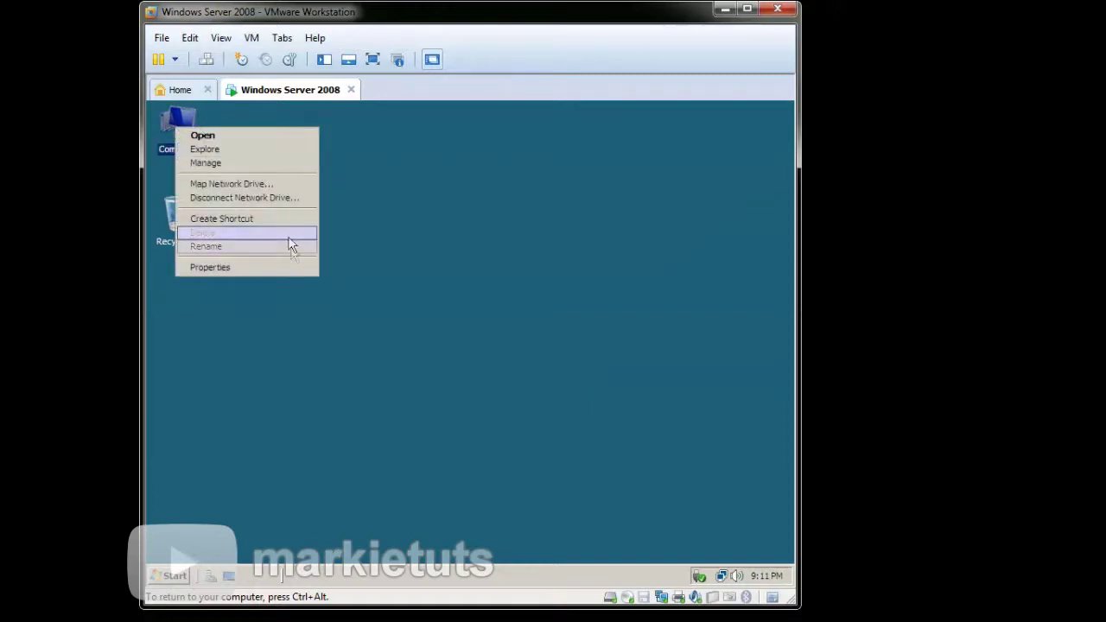
pyautogui.click(294, 269)
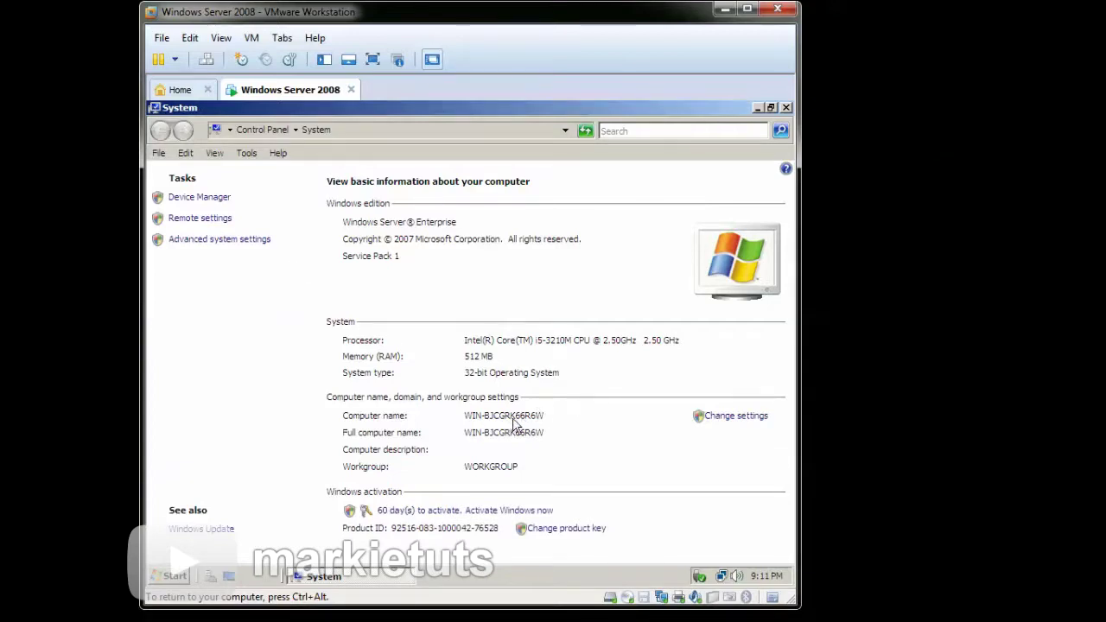
# - Change the computer name to winserv2008 and restart the server now
pyautogui.click(742, 419)
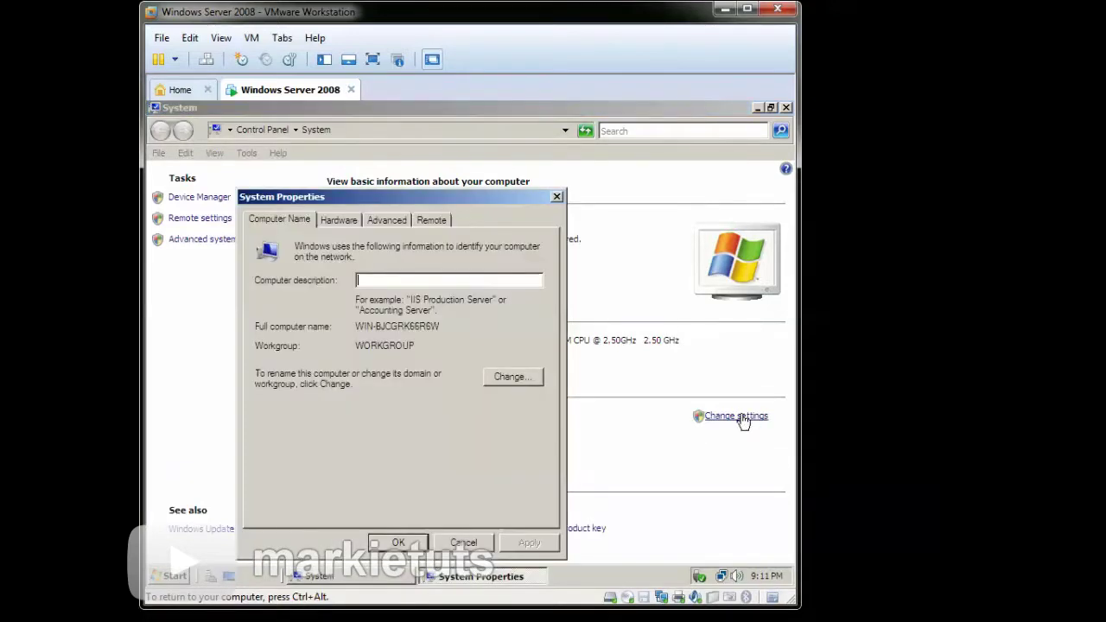
pyautogui.click(528, 378)
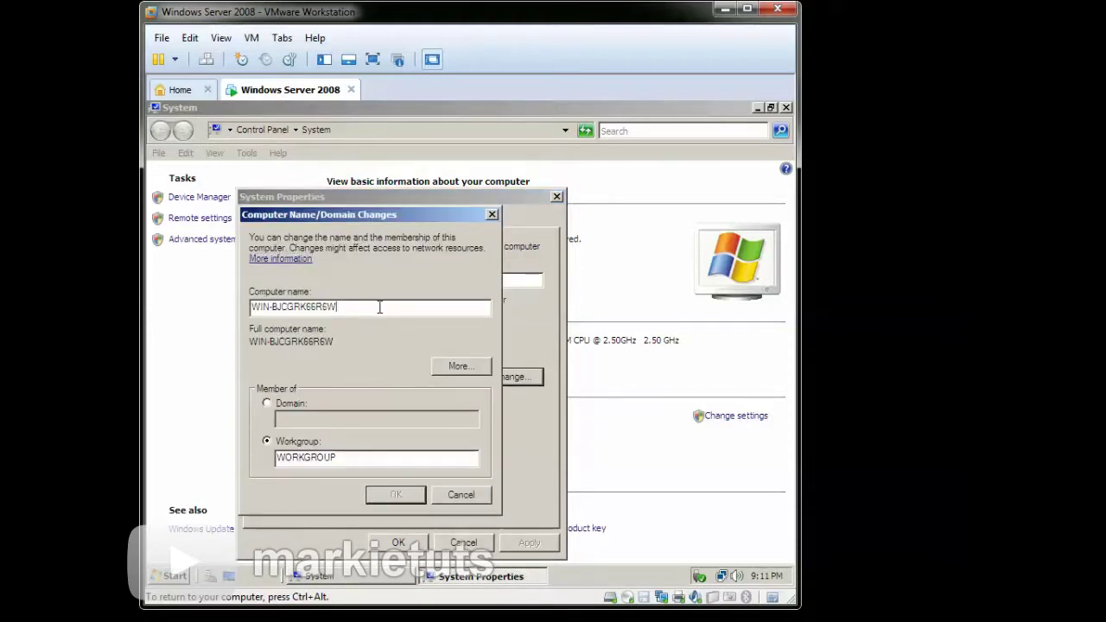
pyautogui.moveTo(378, 307); pyautogui.dragTo(240, 331)
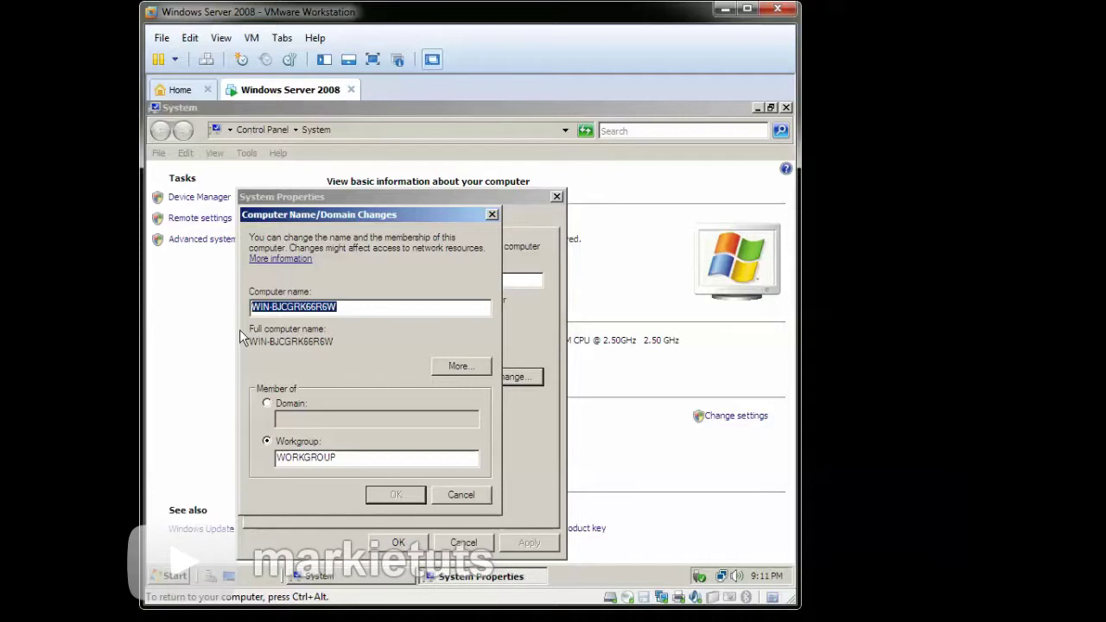
pyautogui.write('winserv2008')
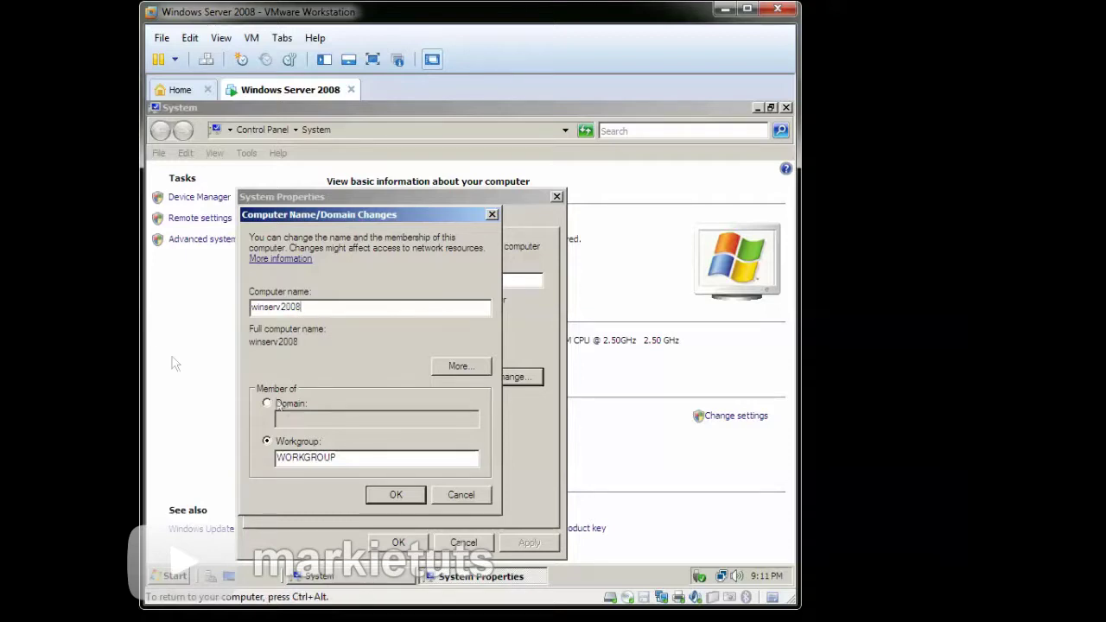
pyautogui.click(390, 496)
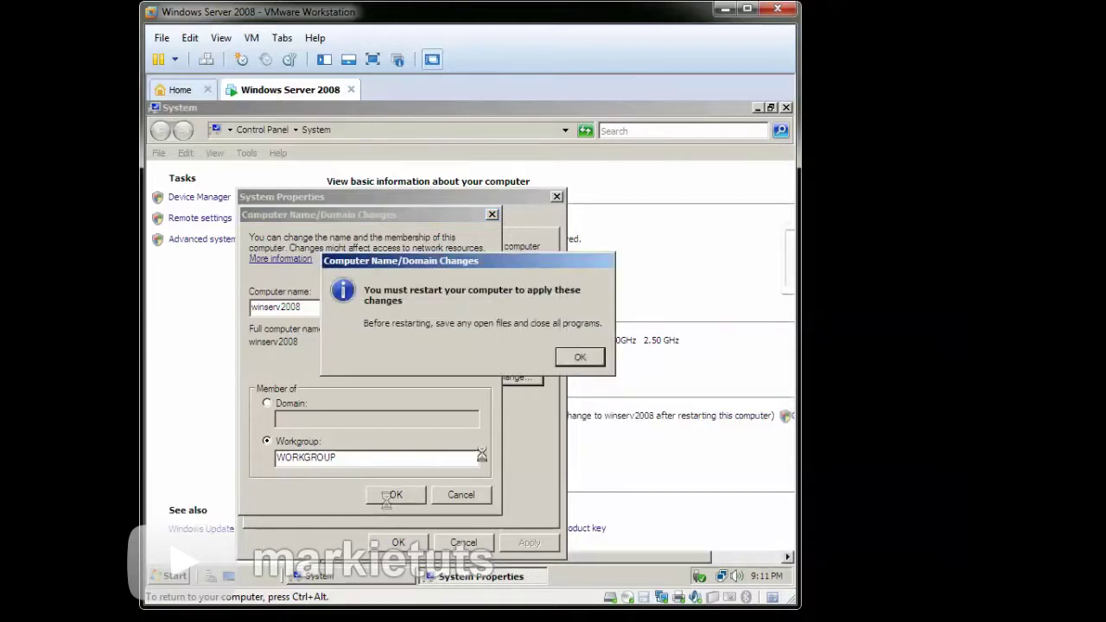
pyautogui.click(577, 357)
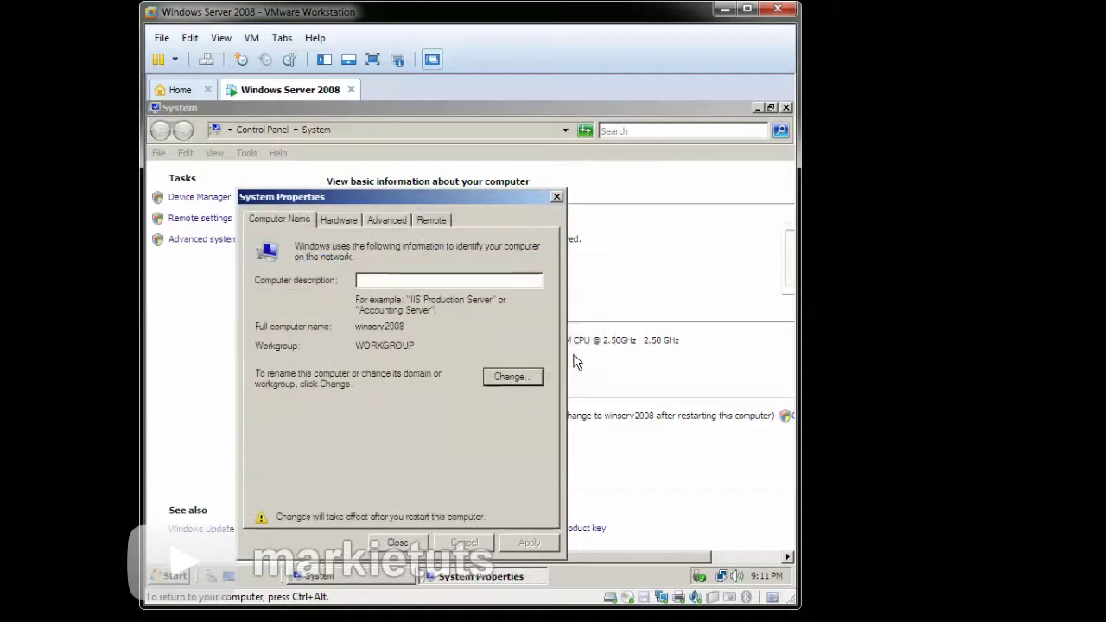
pyautogui.click(398, 542)
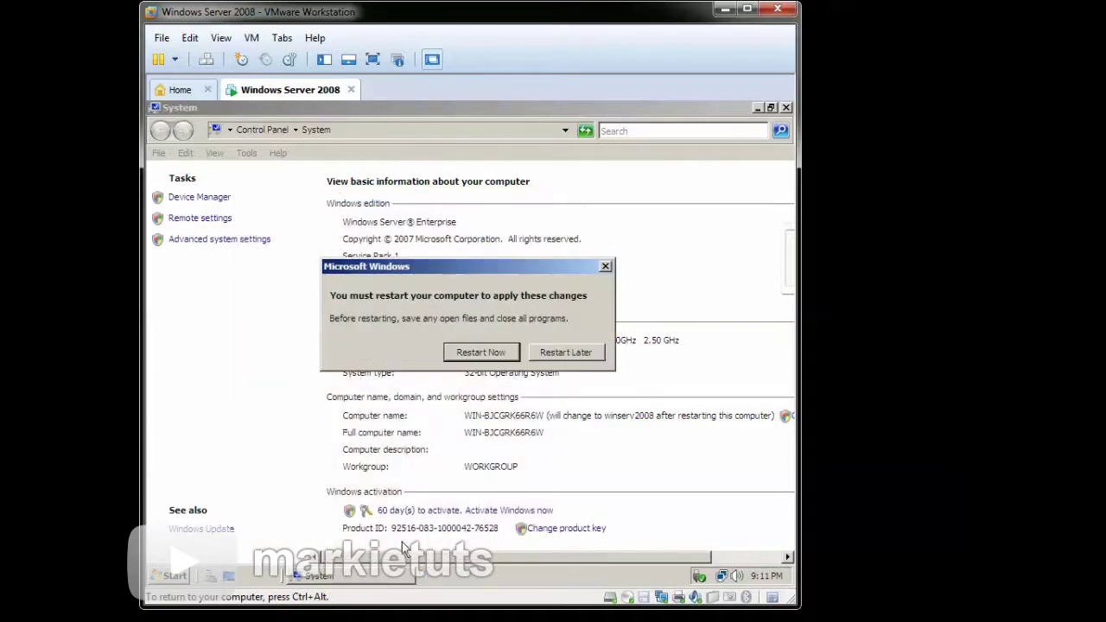
pyautogui.click(494, 355)
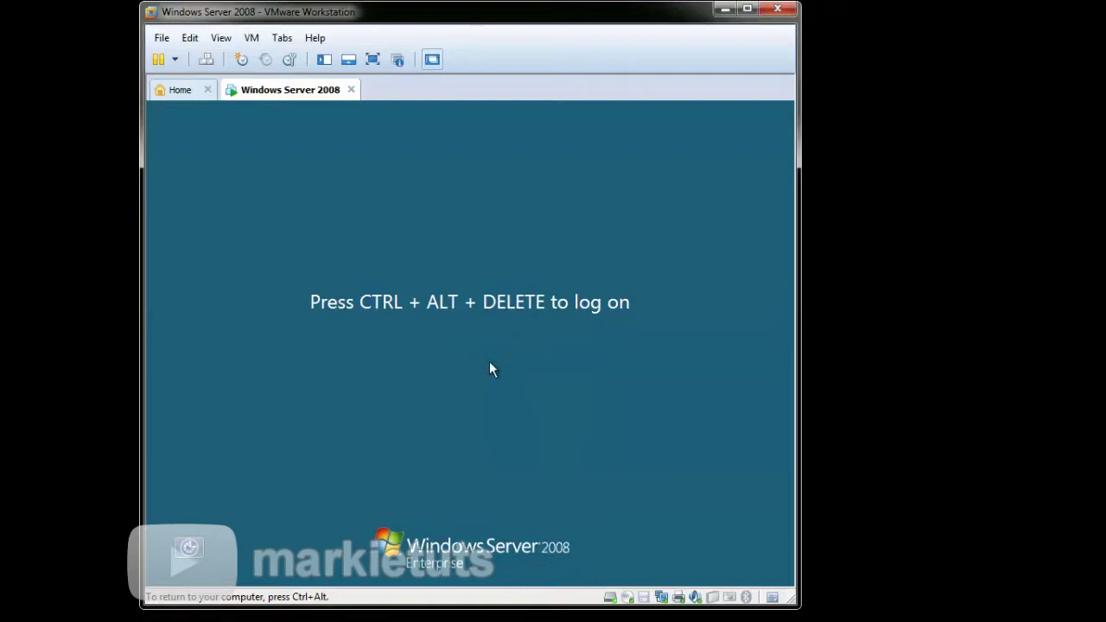
# - After the reboot, send Ctrl+Alt+Delete to bring up the Administrator log-on prompt
pyautogui.press('ctrl+alt+Insert')
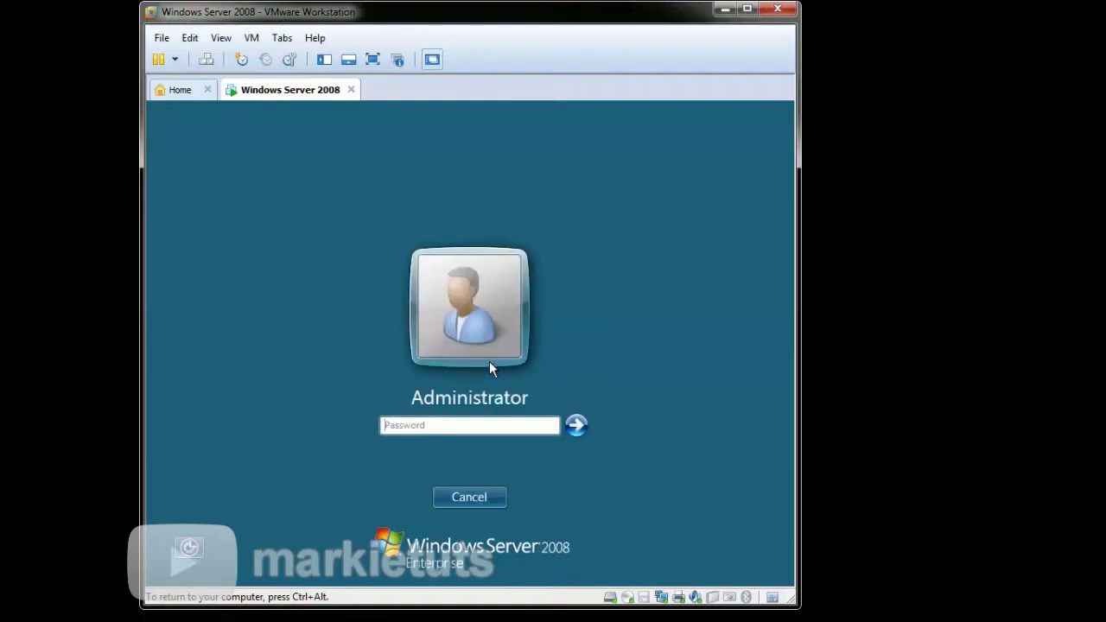
# - Enter the Administrator password to log on to the renamed winserv2008 server
pyautogui.write('password*123*')
pyautogui.press('Return')
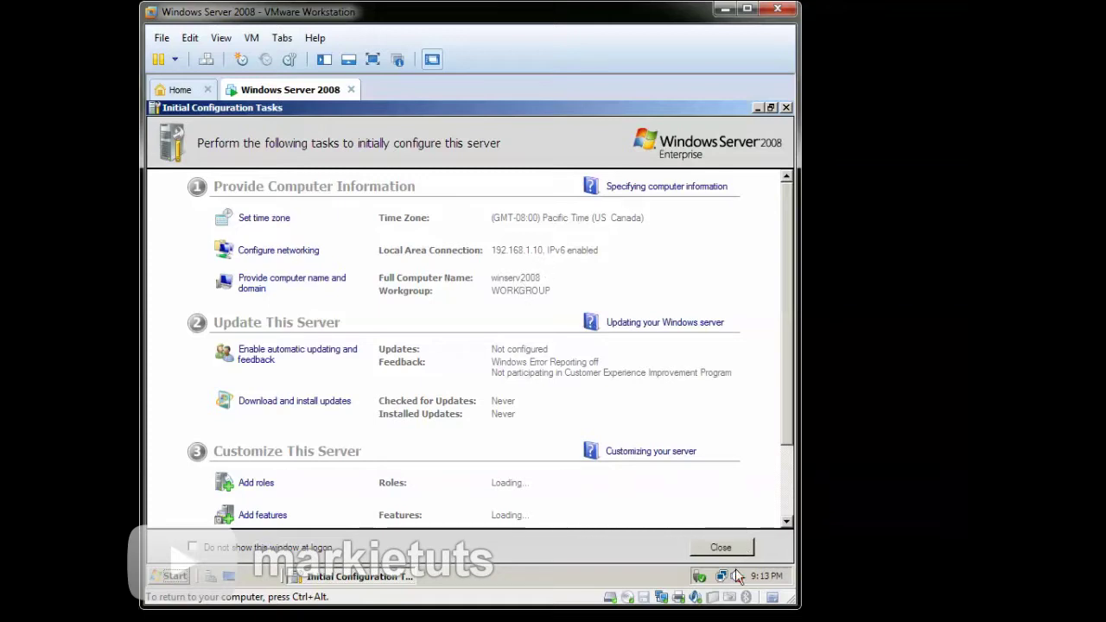
pyautogui.moveTo(723, 581)
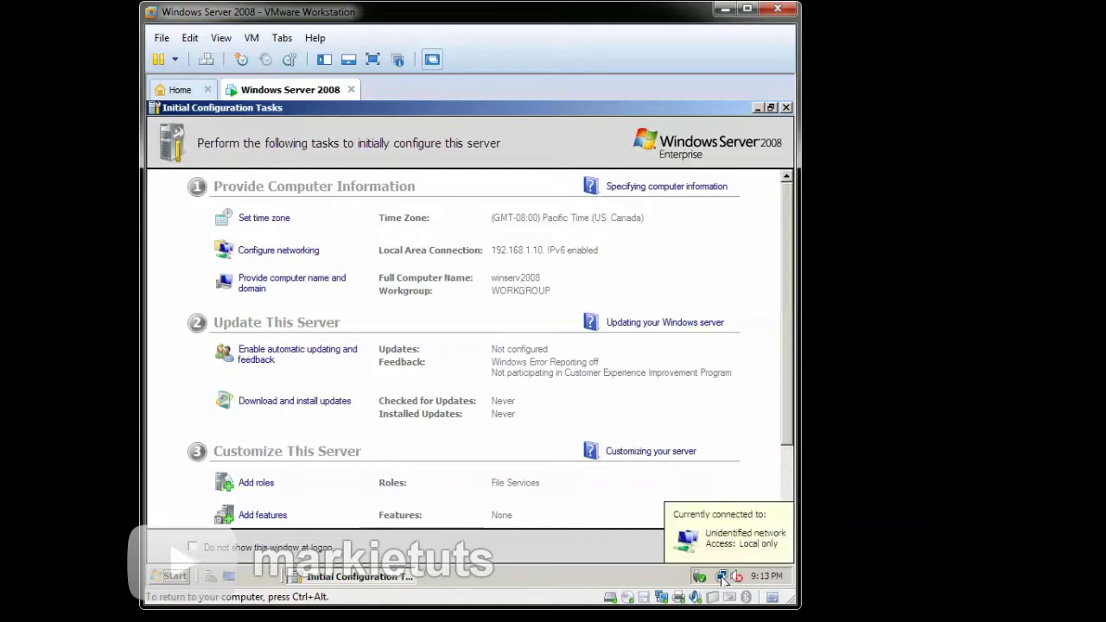
# - Change the time zone to (GMT+08:00) Kuala Lumpur, Singapore through the taskbar clock's date/time settings
pyautogui.rightClick(770, 578)
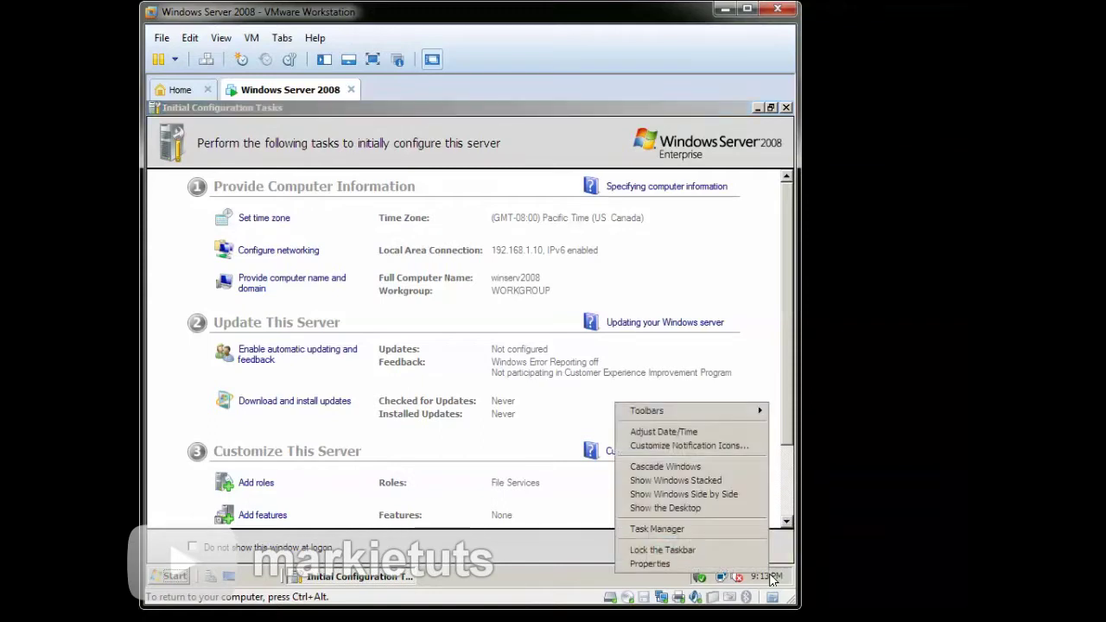
pyautogui.click(724, 434)
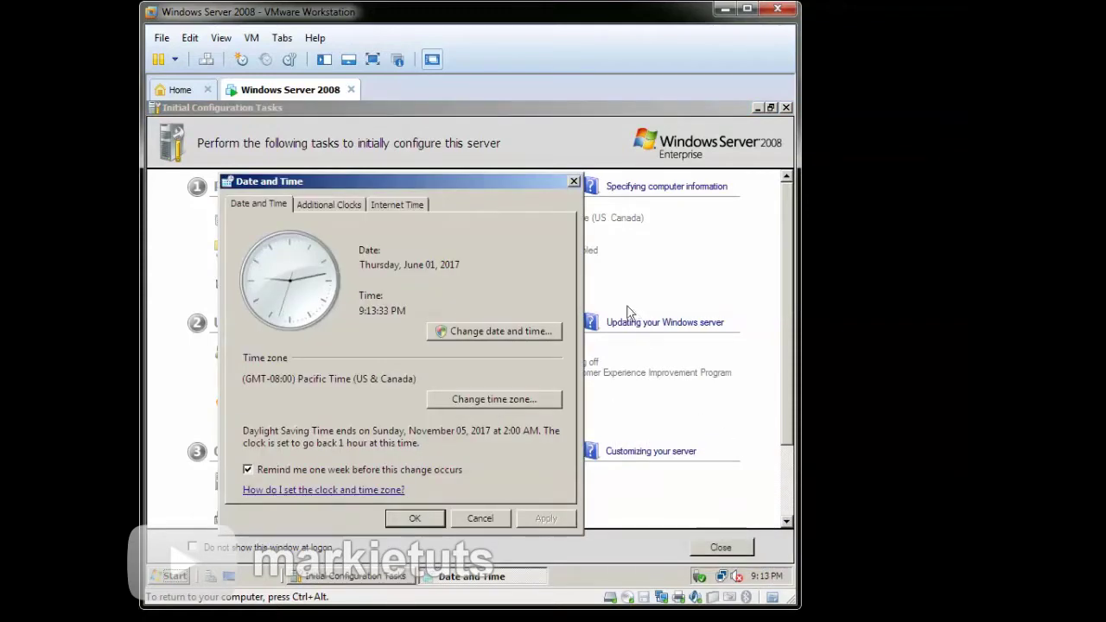
pyautogui.click(450, 399)
pyautogui.click(445, 267)
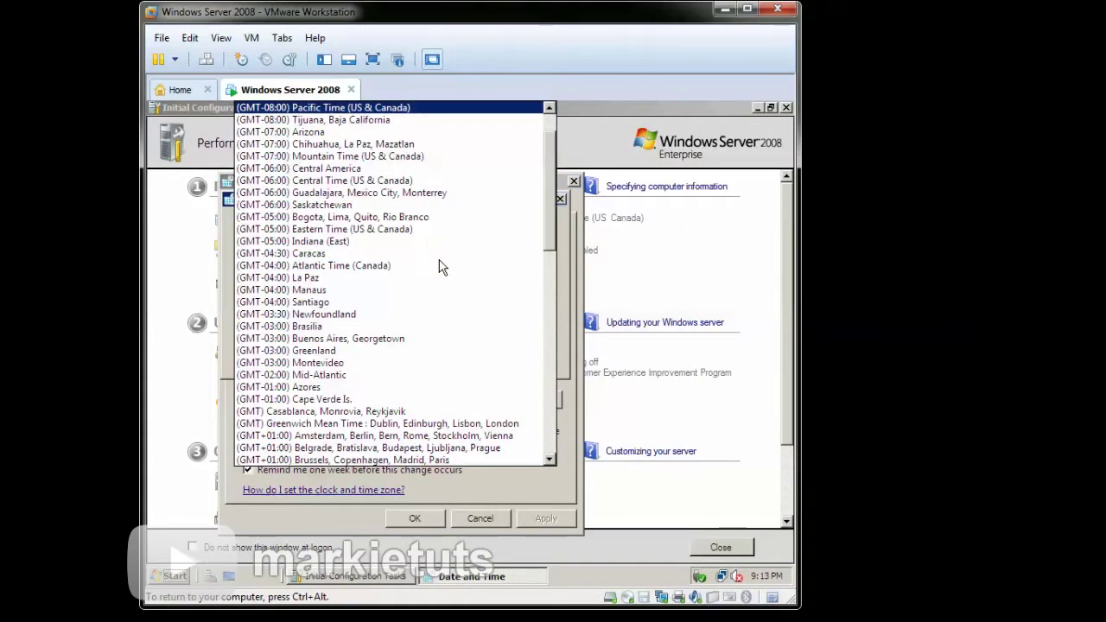
pyautogui.scroll(-15, 434, 346)
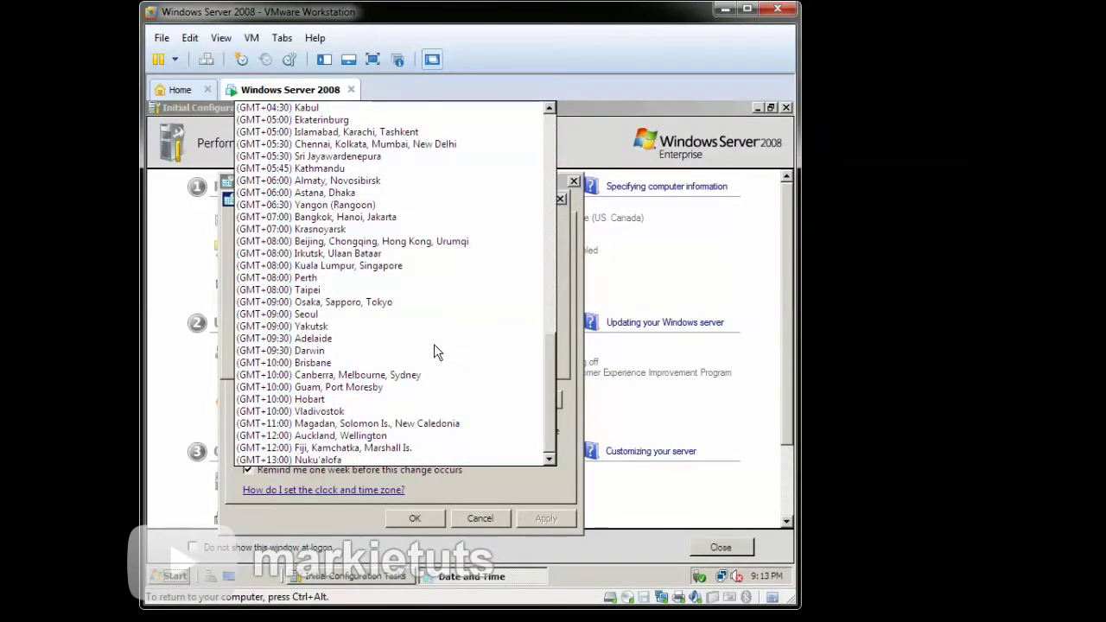
pyautogui.click(458, 267)
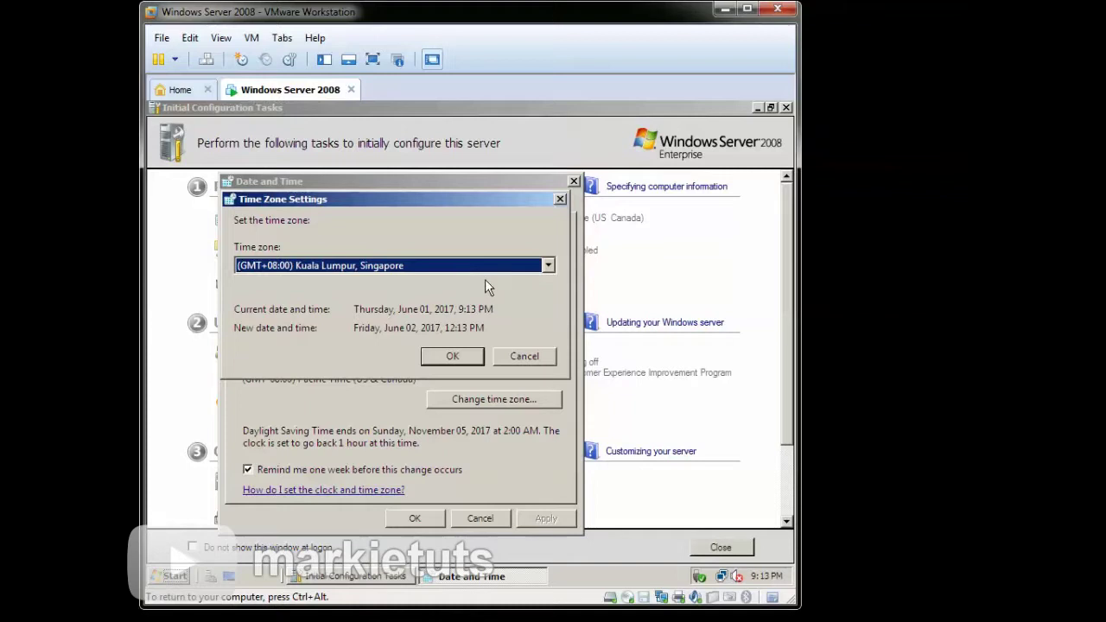
pyautogui.click(472, 358)
pyautogui.click(415, 518)
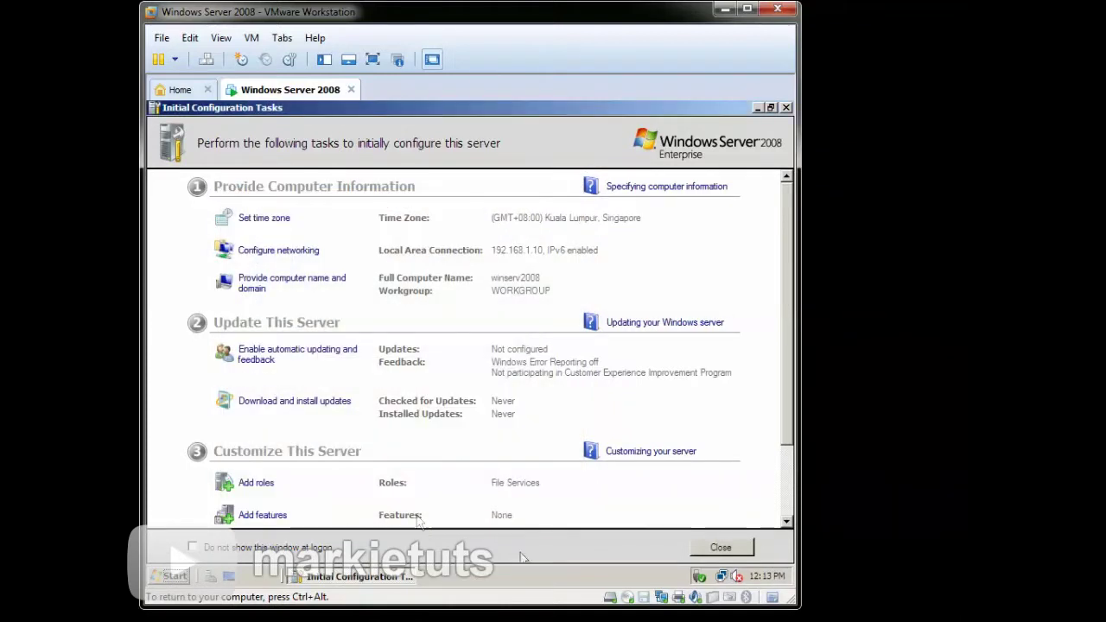